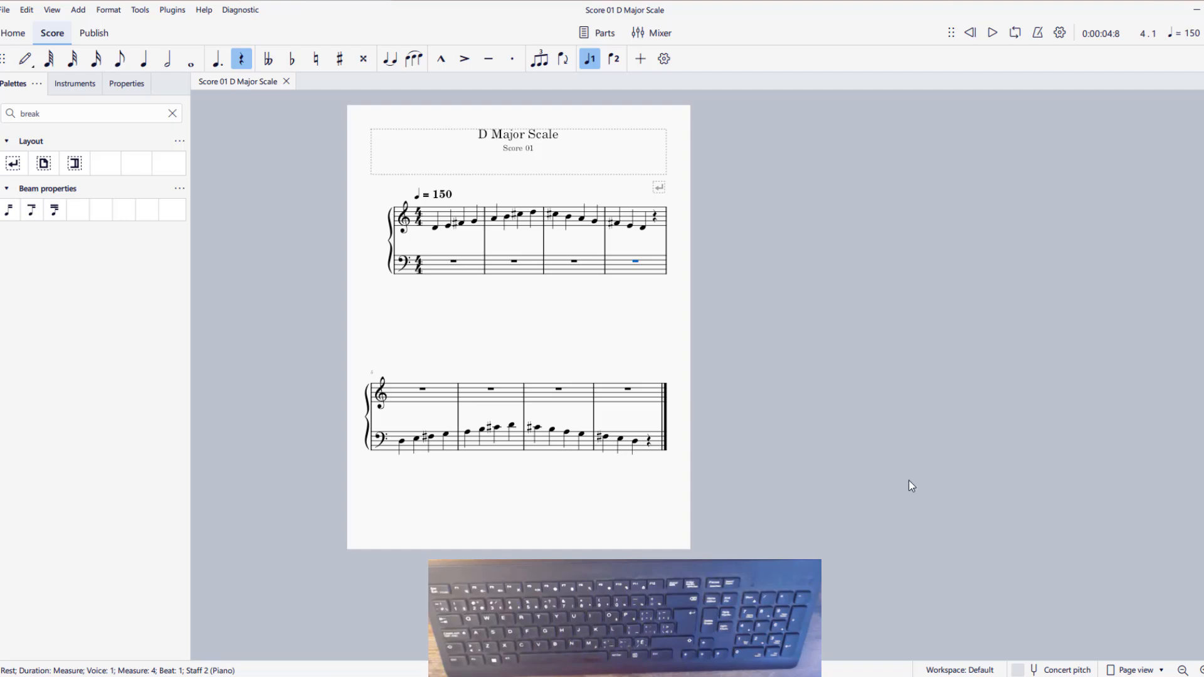
Switch to the D Major Scale score window and select its tempo marking above the first measure
{"action": "mouse_move", "coordinate": [878, 676]}
{"action": "left_click", "coordinate": [815, 630]}
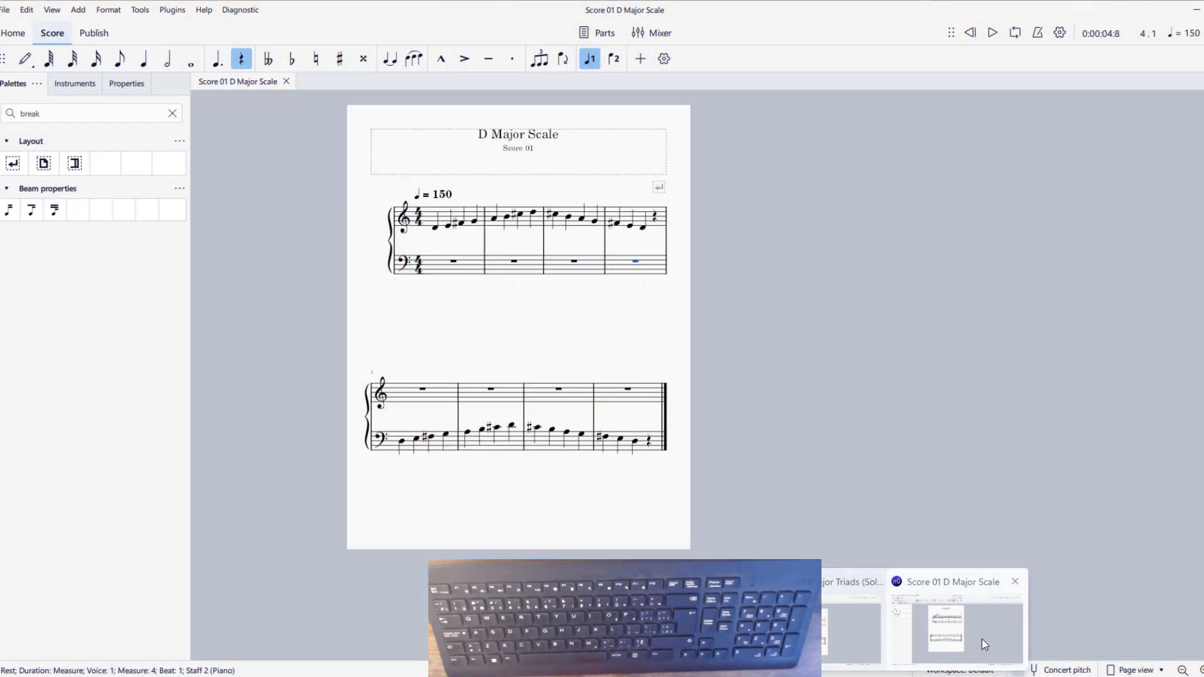
{"action": "left_click", "coordinate": [965, 627]}
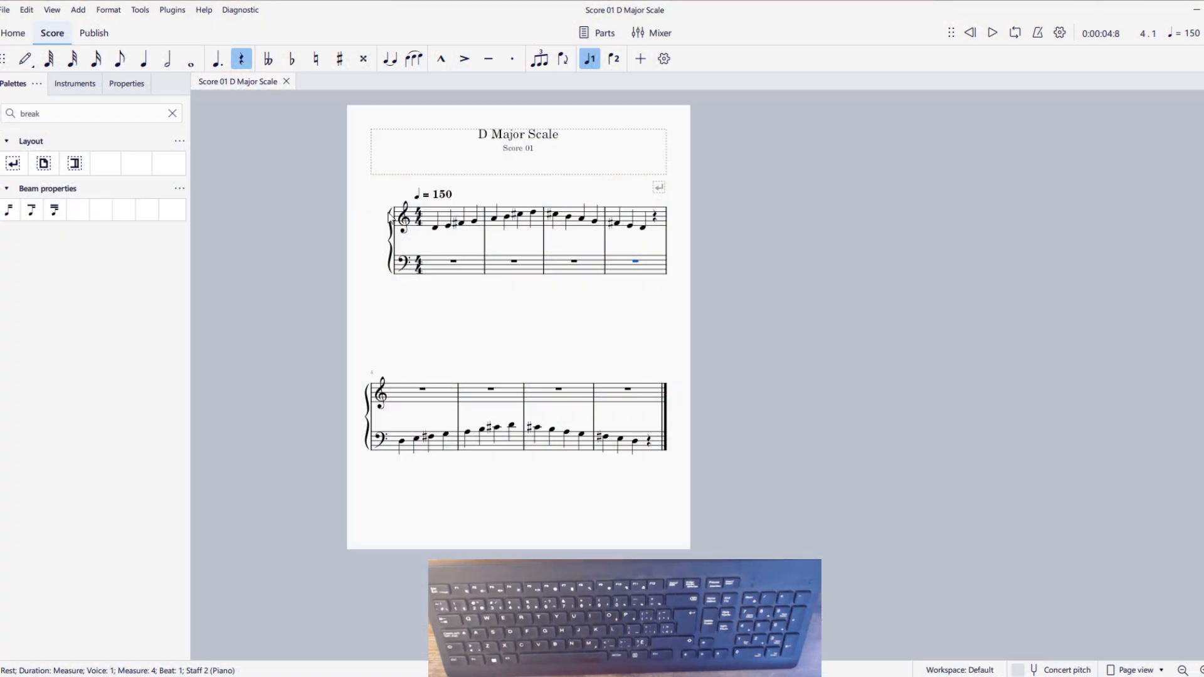
{"action": "left_click", "coordinate": [435, 198]}
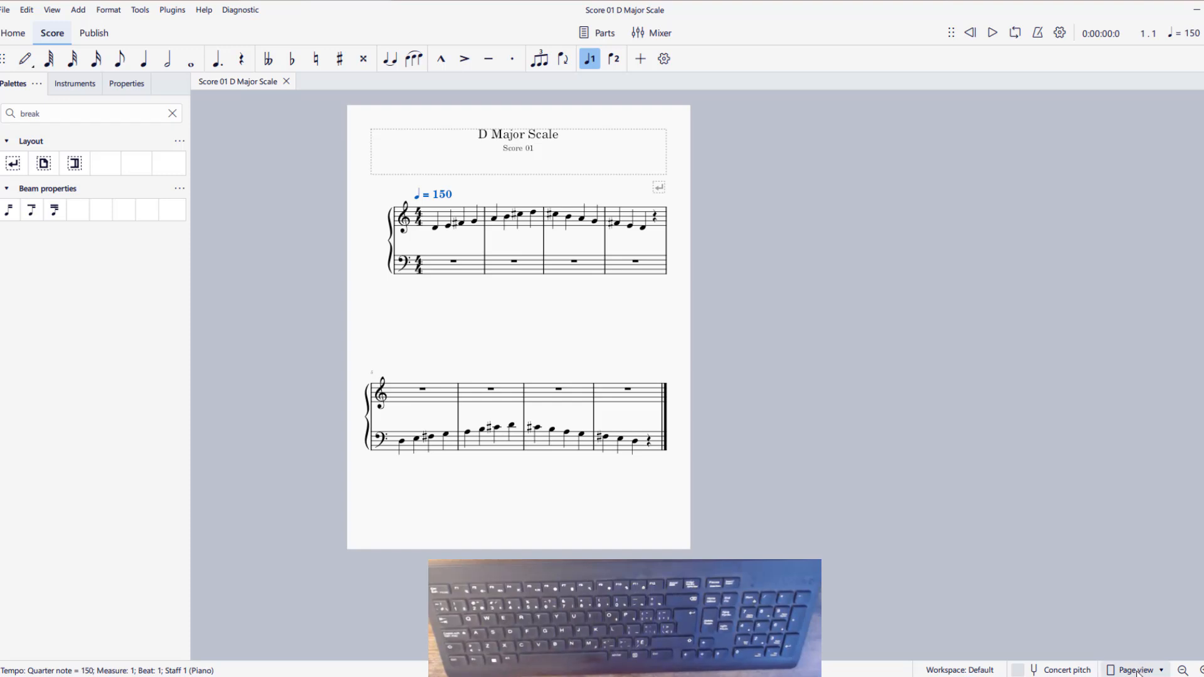
Display the D Major Scale score in horizontal continuous view and look through its measures up to the final barline
{"action": "left_click", "coordinate": [1202, 671]}
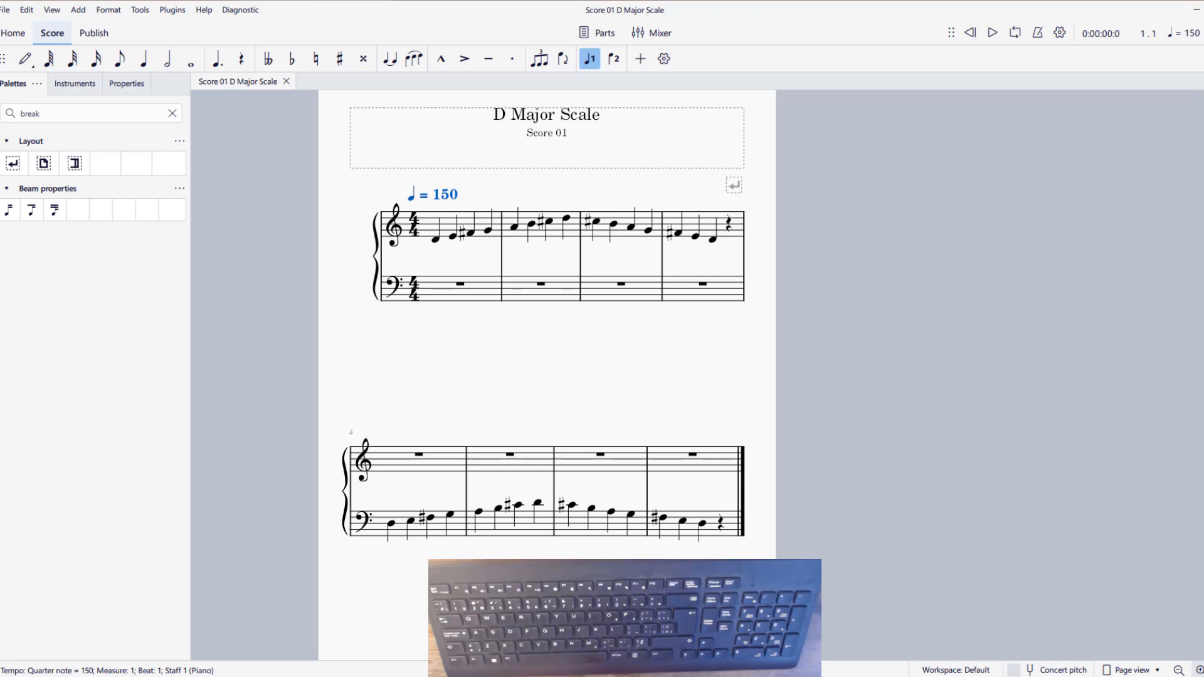
{"action": "left_click", "coordinate": [1199, 670]}
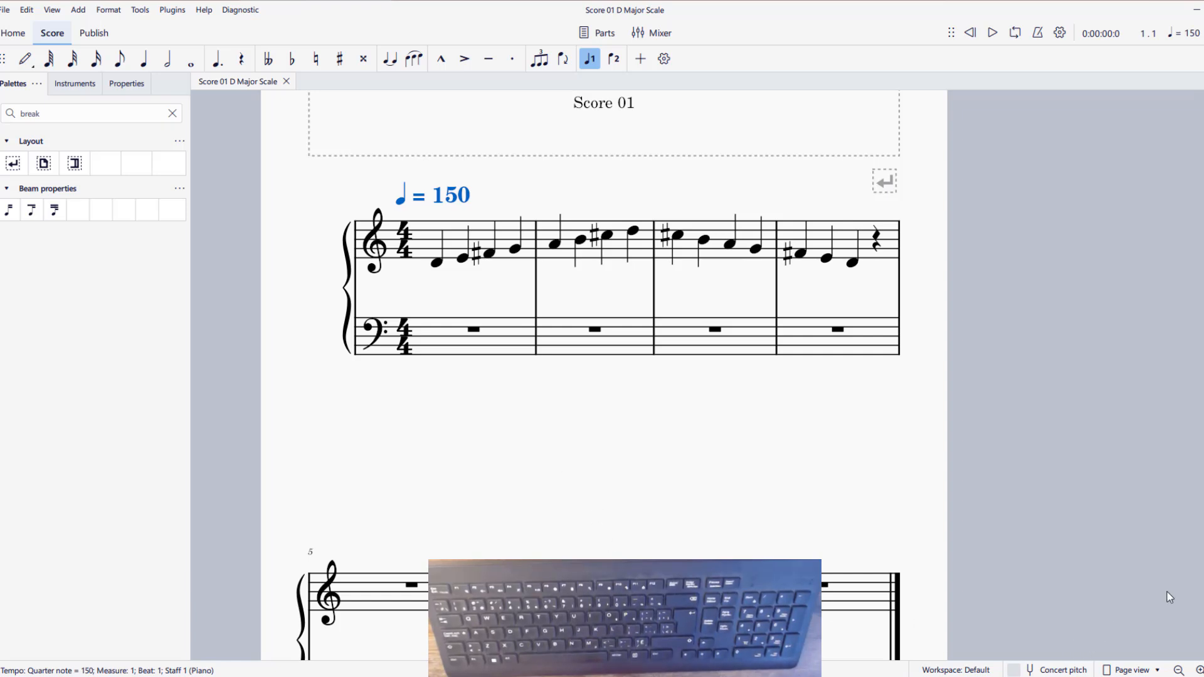
{"action": "left_click", "coordinate": [1122, 671]}
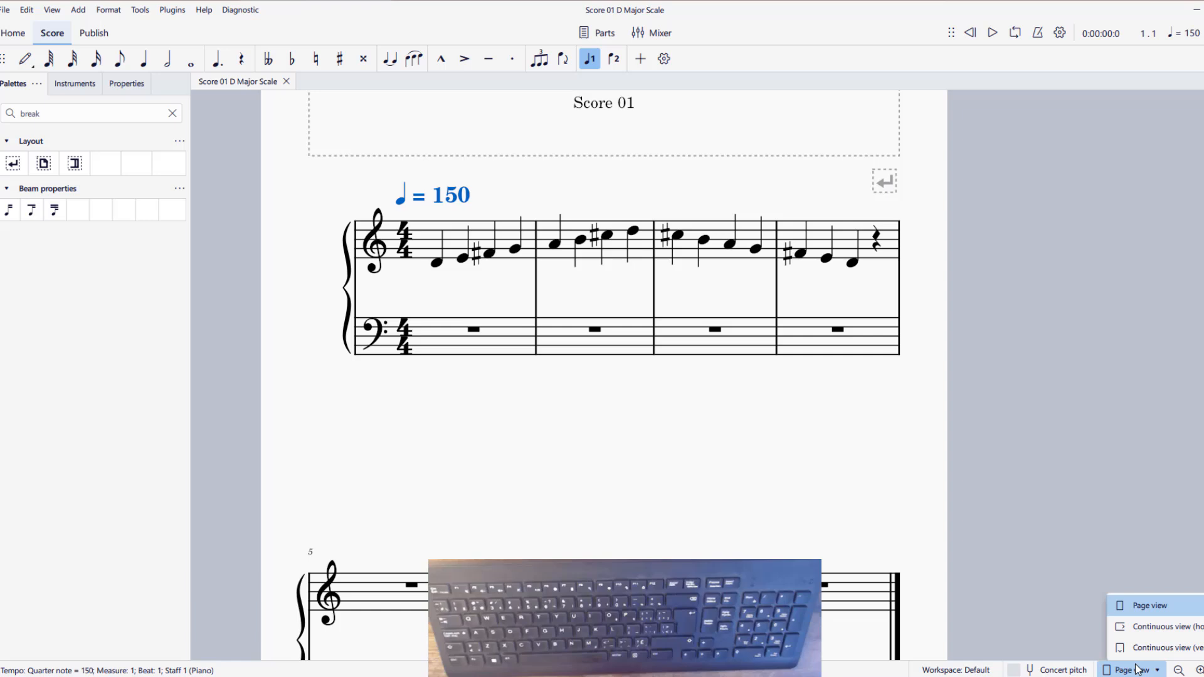
{"action": "left_click", "coordinate": [1152, 627]}
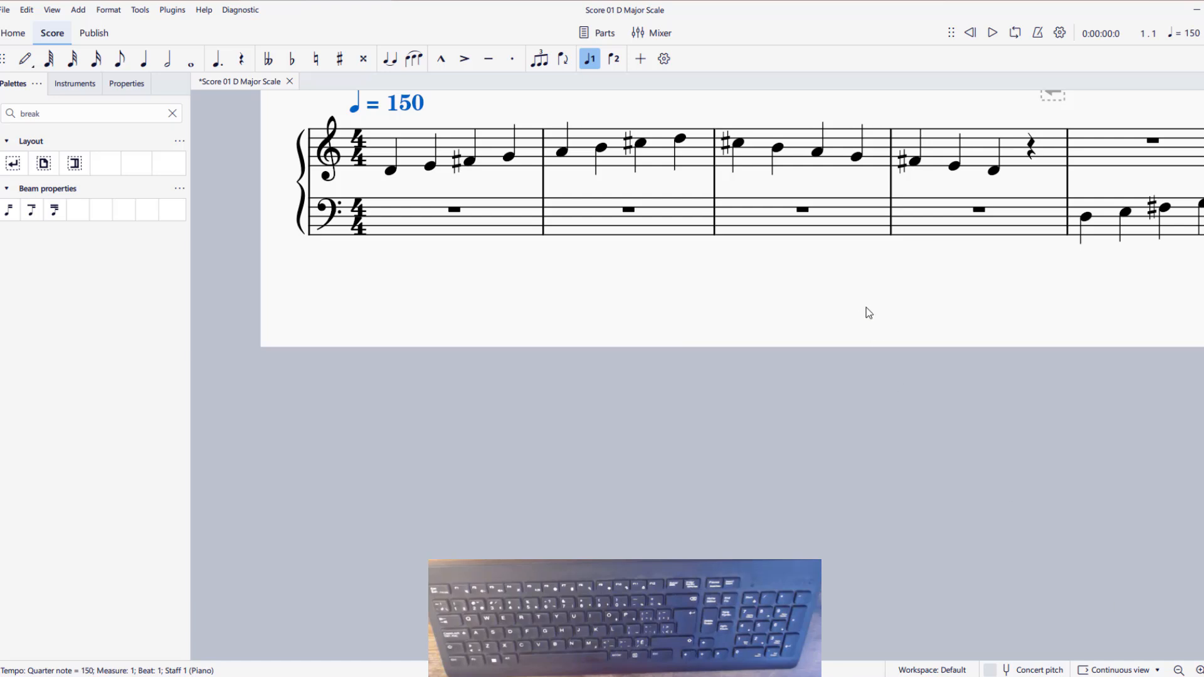
{"action": "left_click_drag", "start_coordinate": [860, 297], "coordinate": [810, 409]}
{"action": "left_click_drag", "start_coordinate": [1188, 391], "coordinate": [404, 449]}
{"action": "left_click_drag", "start_coordinate": [1126, 454], "coordinate": [1192, 395]}
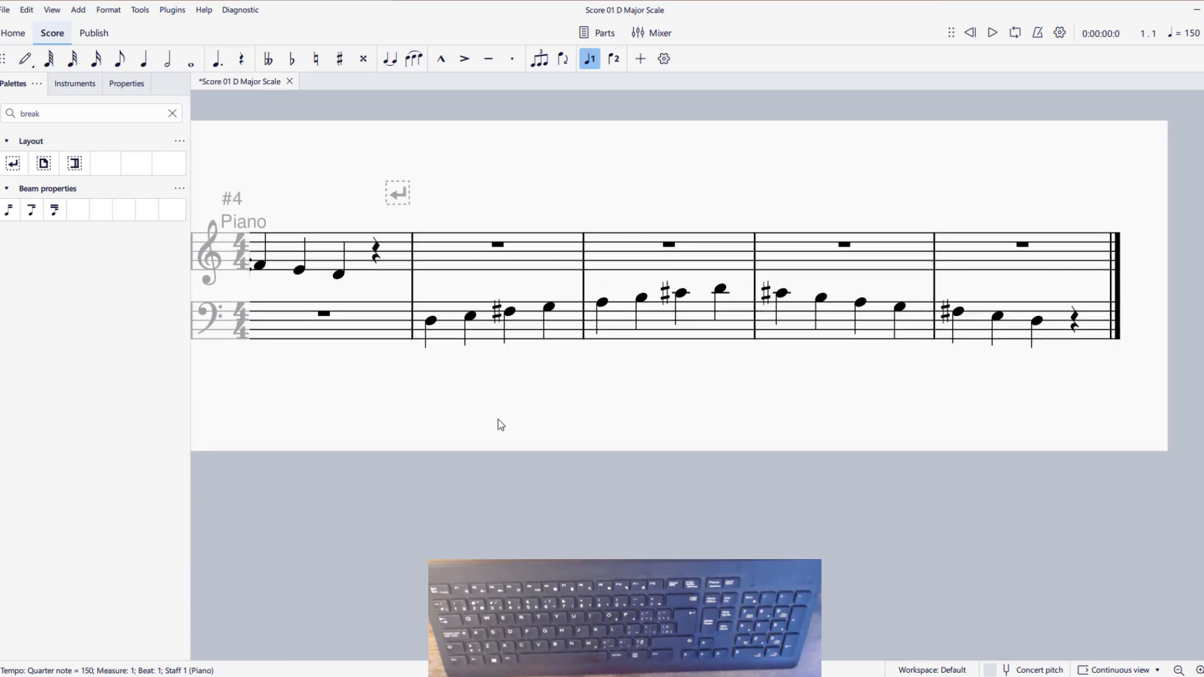
{"action": "left_click_drag", "start_coordinate": [498, 419], "coordinate": [1010, 426]}
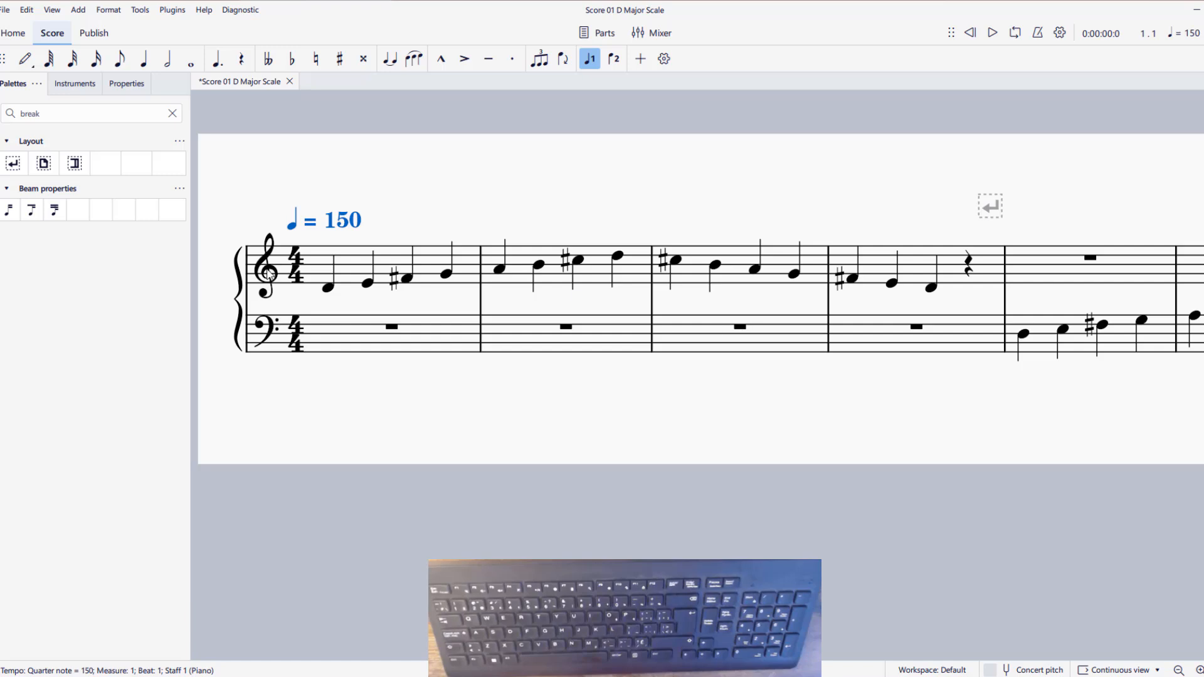
Play the D Major Scale score from the first D4 note in measure 1
{"action": "left_click", "coordinate": [326, 291]}
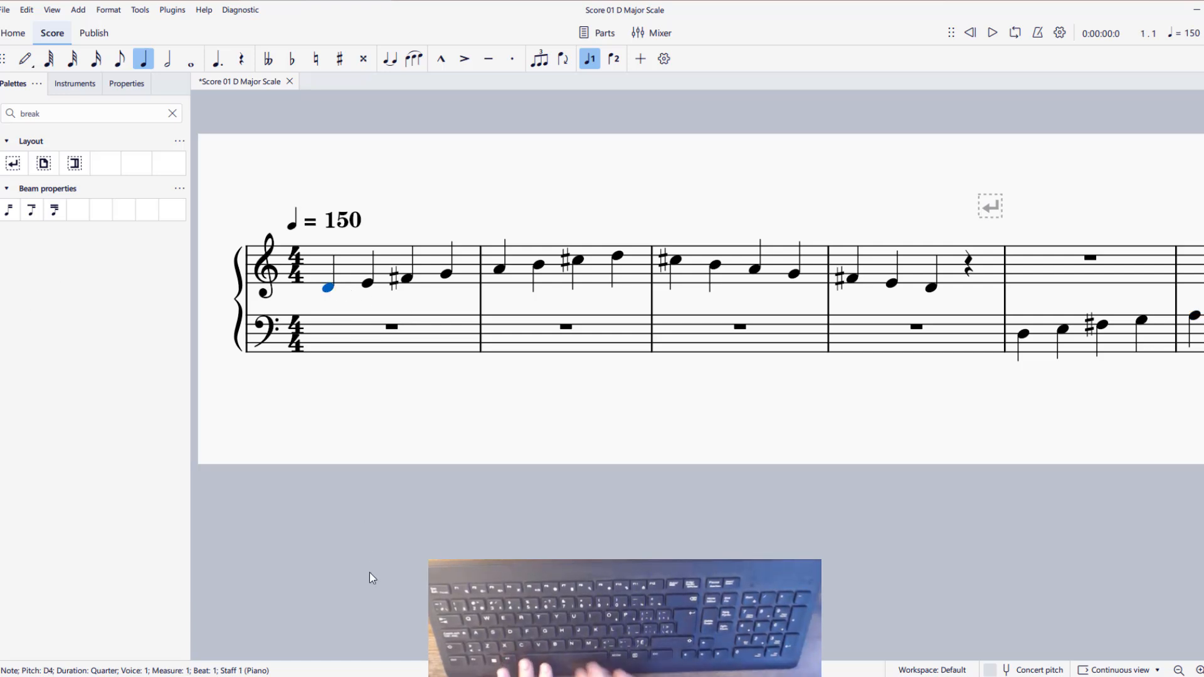
{"action": "key", "text": "space"}
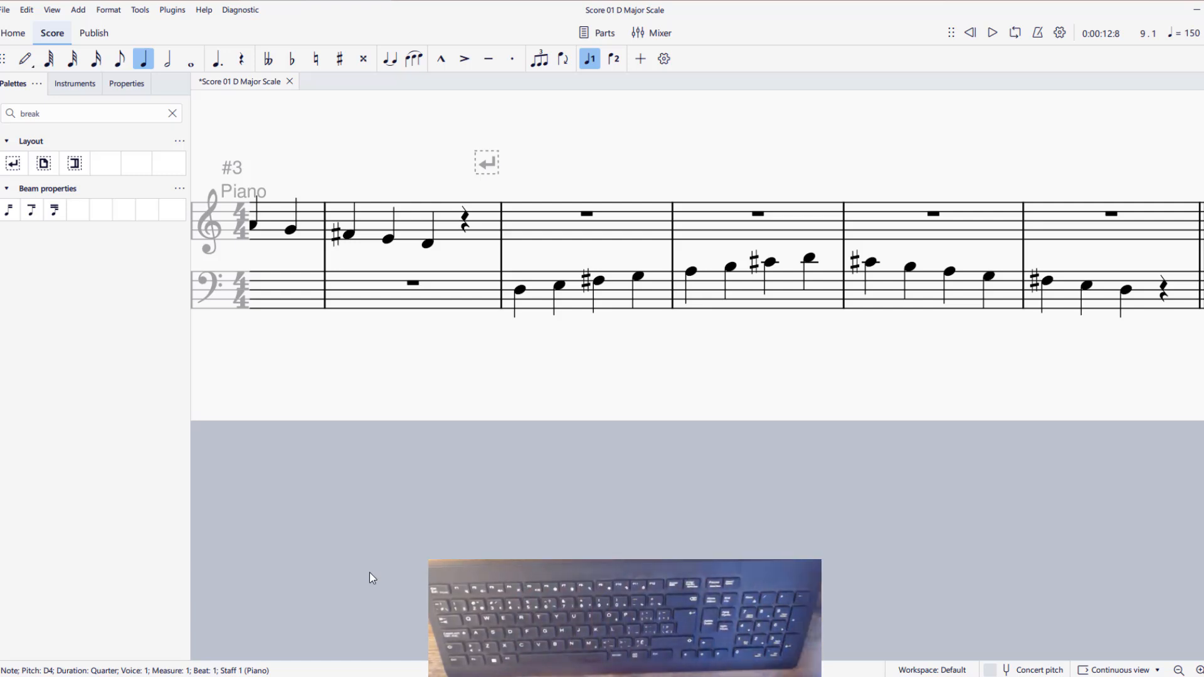
{"action": "left_click_drag", "start_coordinate": [372, 340], "coordinate": [916, 403]}
Leave horizontal continuous view and show the D Major Scale score in vertical continuous view
{"action": "left_click", "coordinate": [1119, 669]}
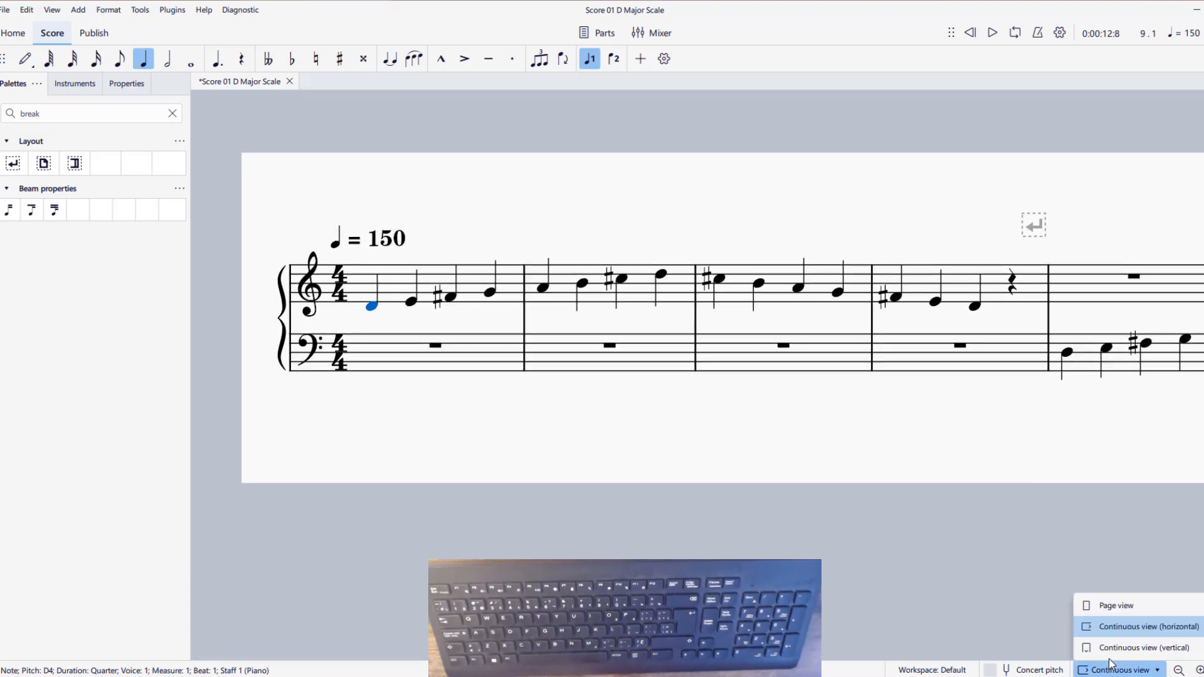
{"action": "left_click", "coordinate": [1104, 605]}
{"action": "left_click_drag", "start_coordinate": [298, 466], "coordinate": [299, 394]}
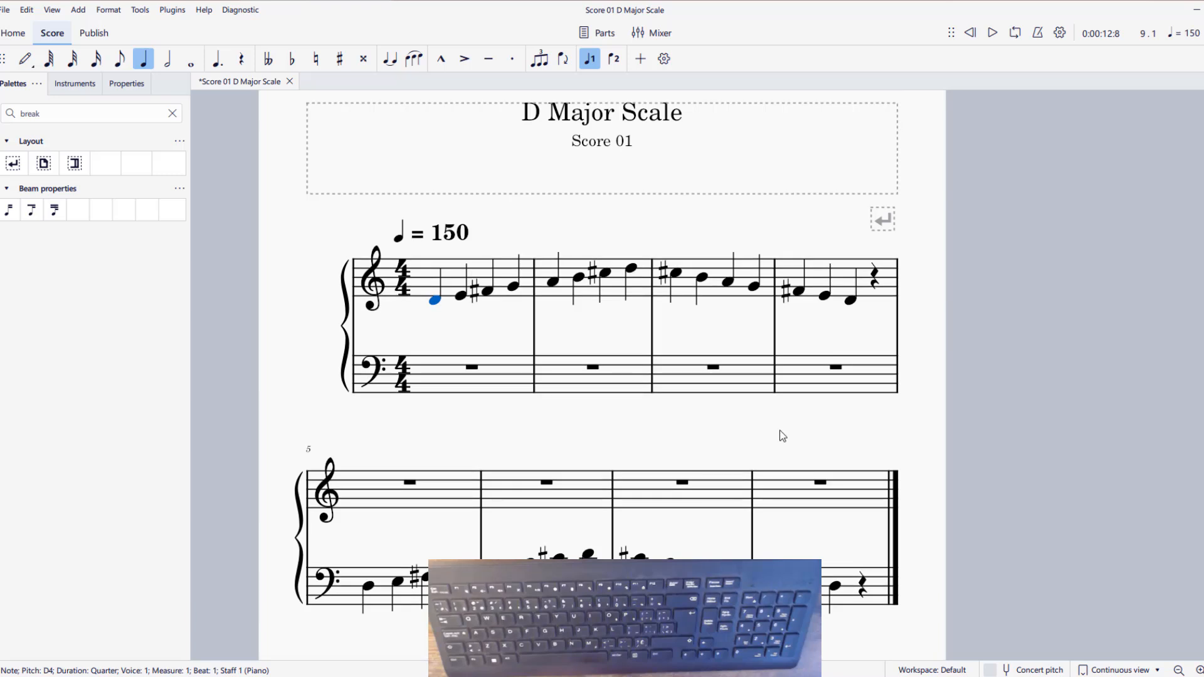
Inspect the D Major Scale score's system spacing in page view, and set it back to vertical continuous view
{"action": "left_click", "coordinate": [1124, 674]}
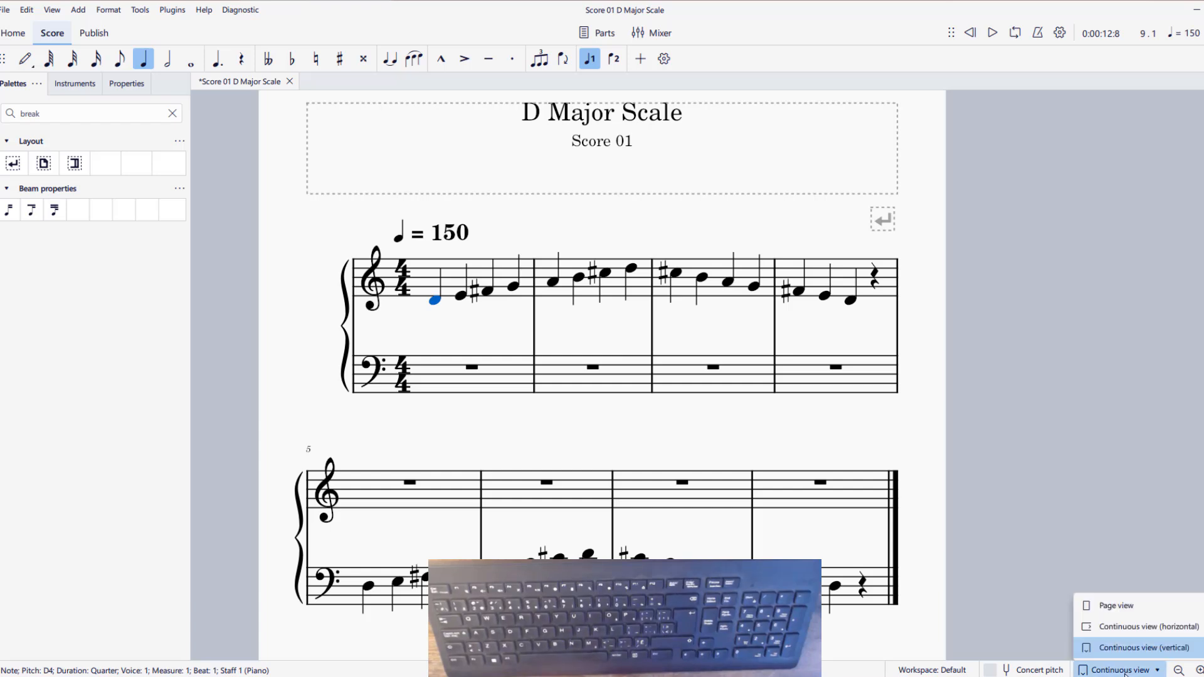
{"action": "left_click", "coordinate": [1135, 604]}
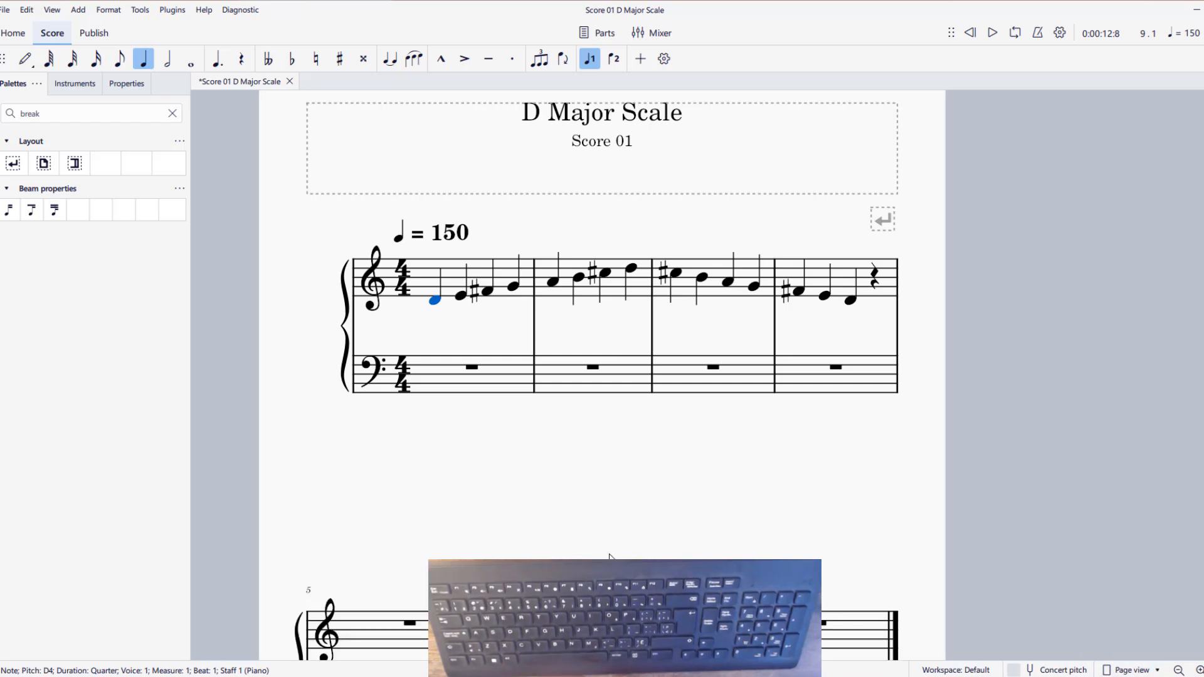
{"action": "scroll", "coordinate": [607, 425], "scroll_direction": "down", "scroll_amount": 5}
{"action": "scroll", "coordinate": [618, 495], "scroll_direction": "up", "scroll_amount": 5}
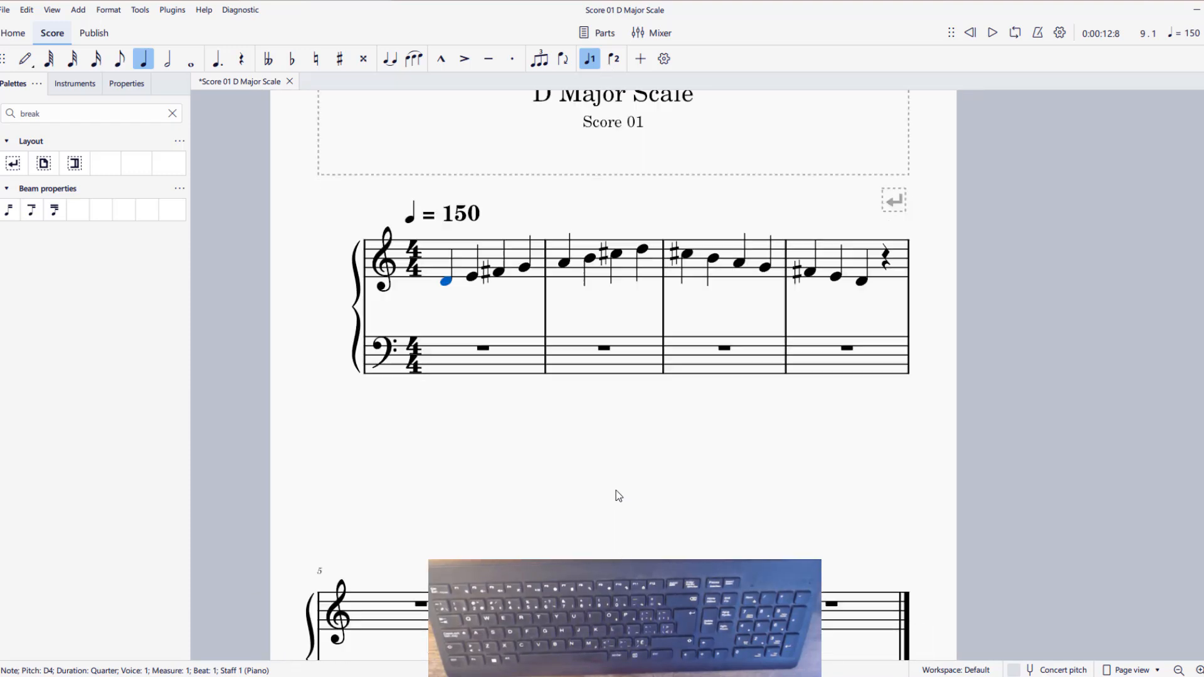
{"action": "scroll", "coordinate": [618, 496], "scroll_direction": "down", "scroll_amount": 3}
{"action": "scroll", "coordinate": [612, 331], "scroll_direction": "up", "scroll_amount": 5}
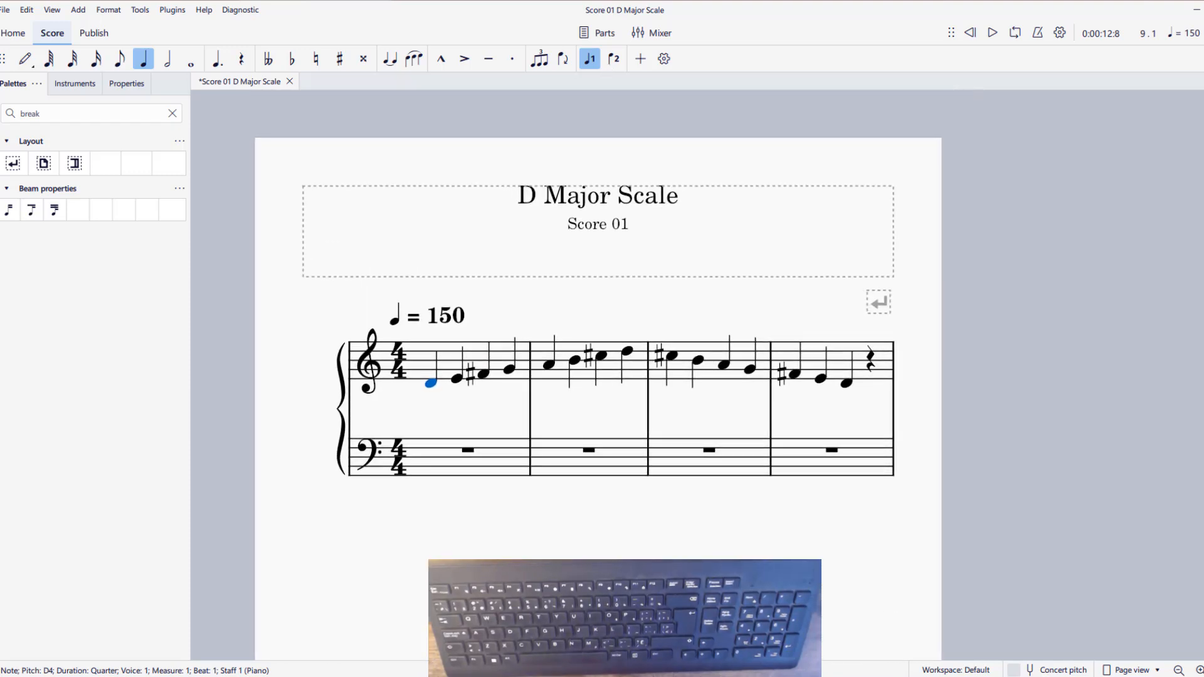
{"action": "scroll", "coordinate": [608, 488], "scroll_direction": "down", "scroll_amount": 3}
{"action": "scroll", "coordinate": [609, 488], "scroll_direction": "up", "scroll_amount": 1}
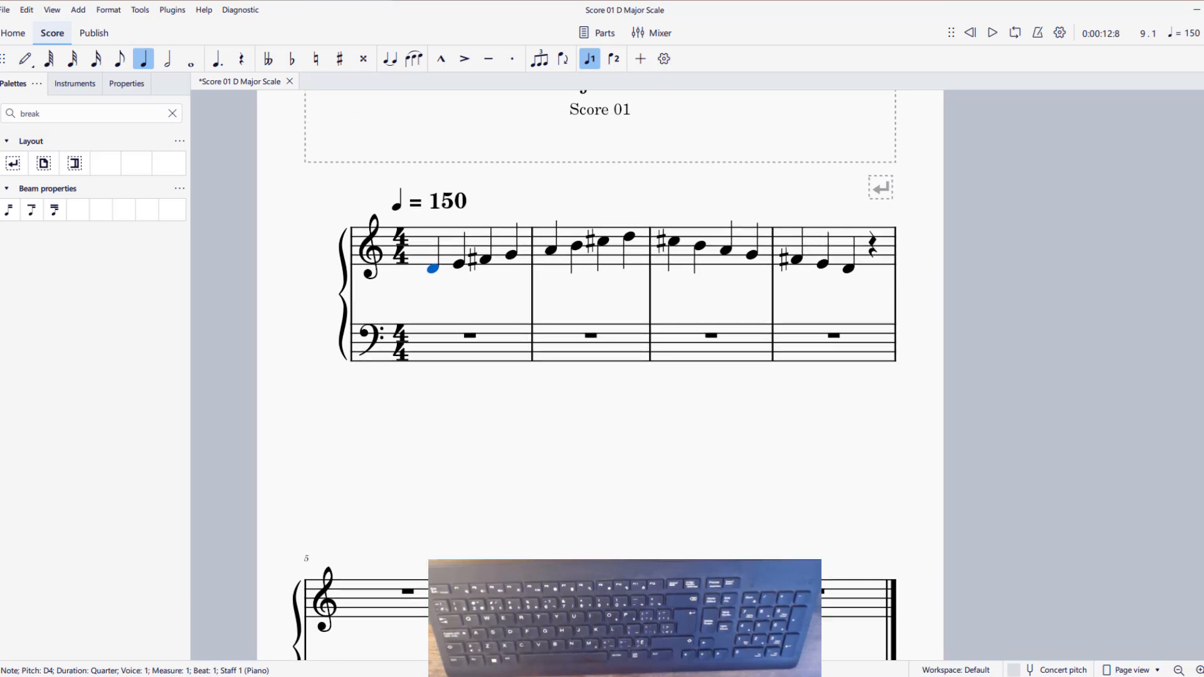
{"action": "left_click", "coordinate": [1132, 670]}
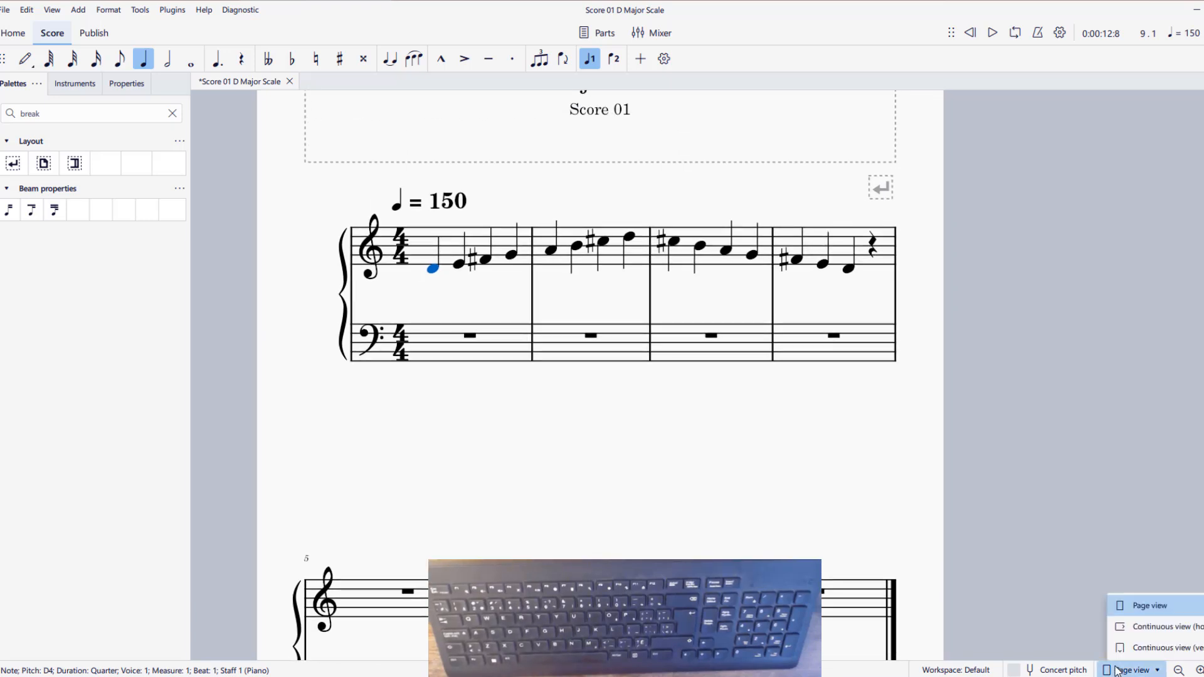
{"action": "left_click", "coordinate": [1168, 647]}
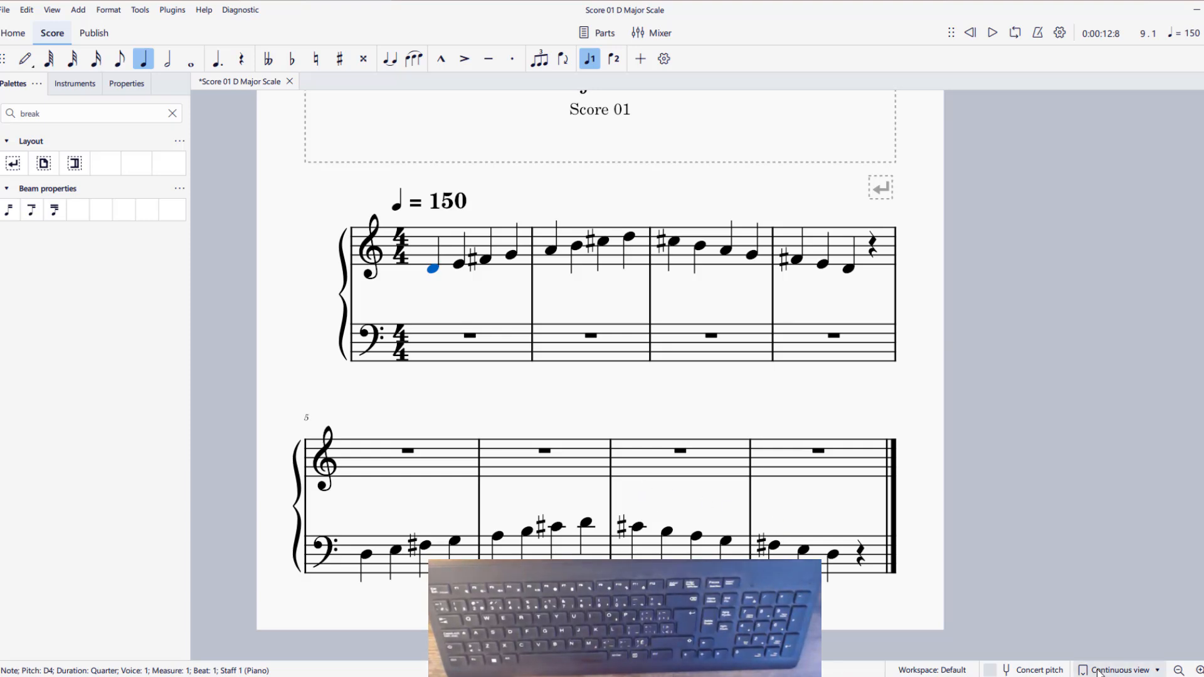
Switch to the Cm and Am Arpeggio score window and set it to vertical continuous view
{"action": "mouse_move", "coordinate": [884, 676]}
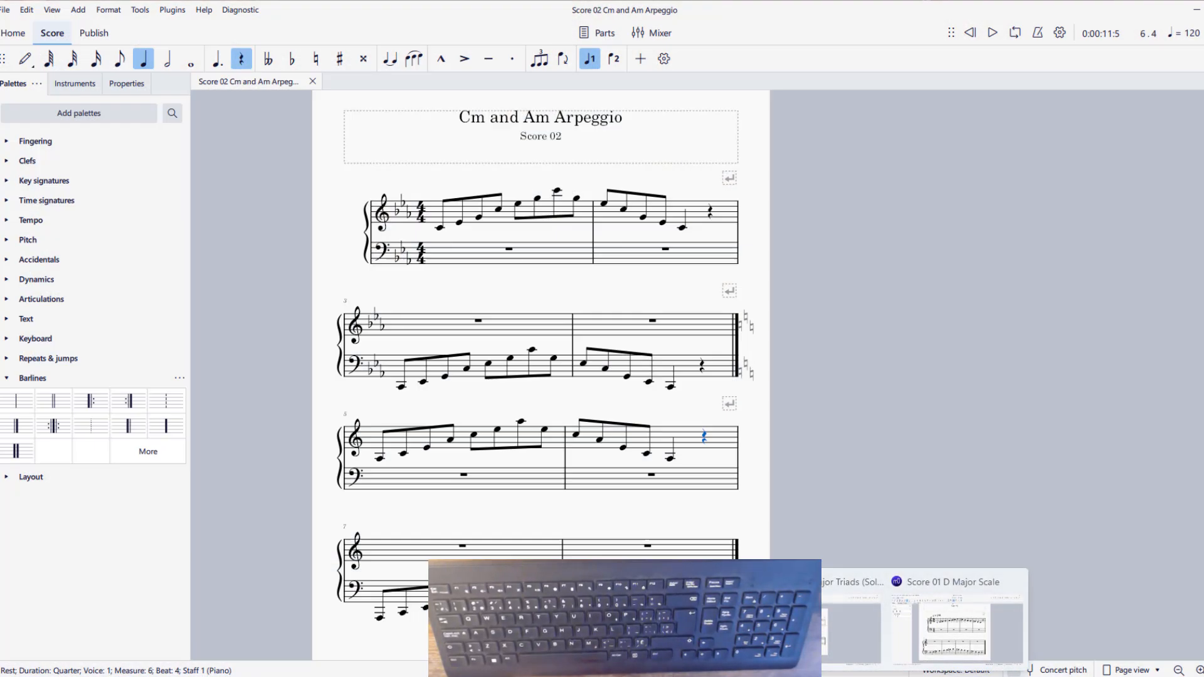
{"action": "left_click", "coordinate": [677, 628]}
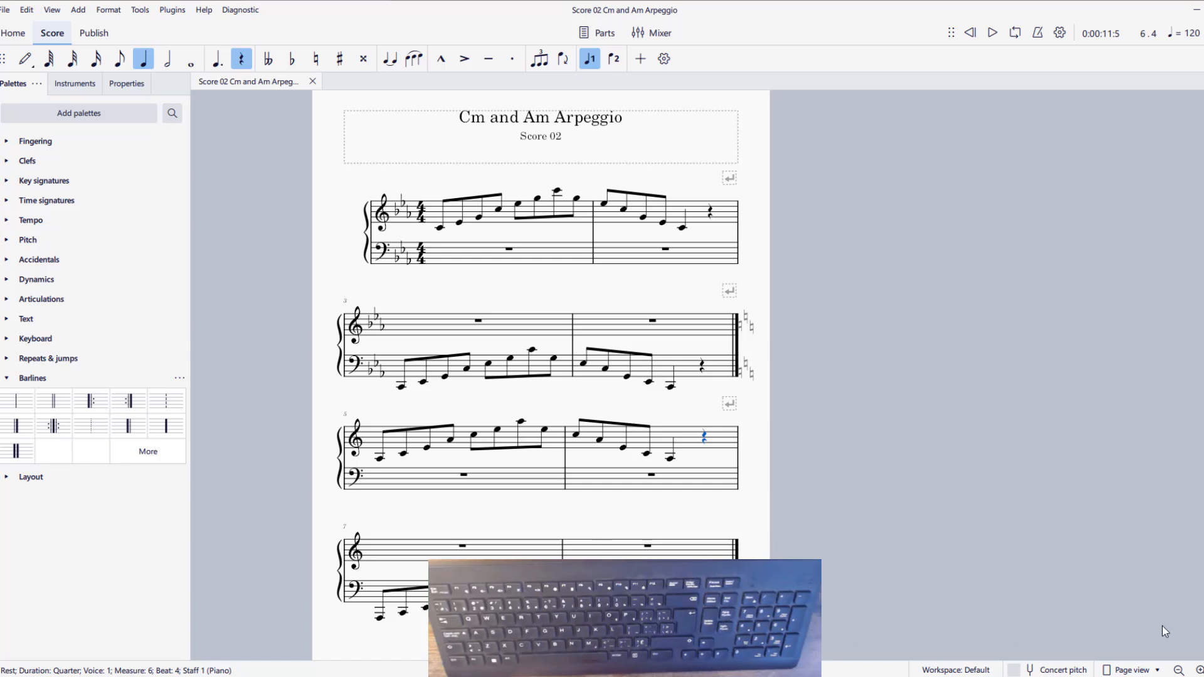
{"action": "left_click", "coordinate": [1135, 669]}
{"action": "left_click", "coordinate": [1160, 627]}
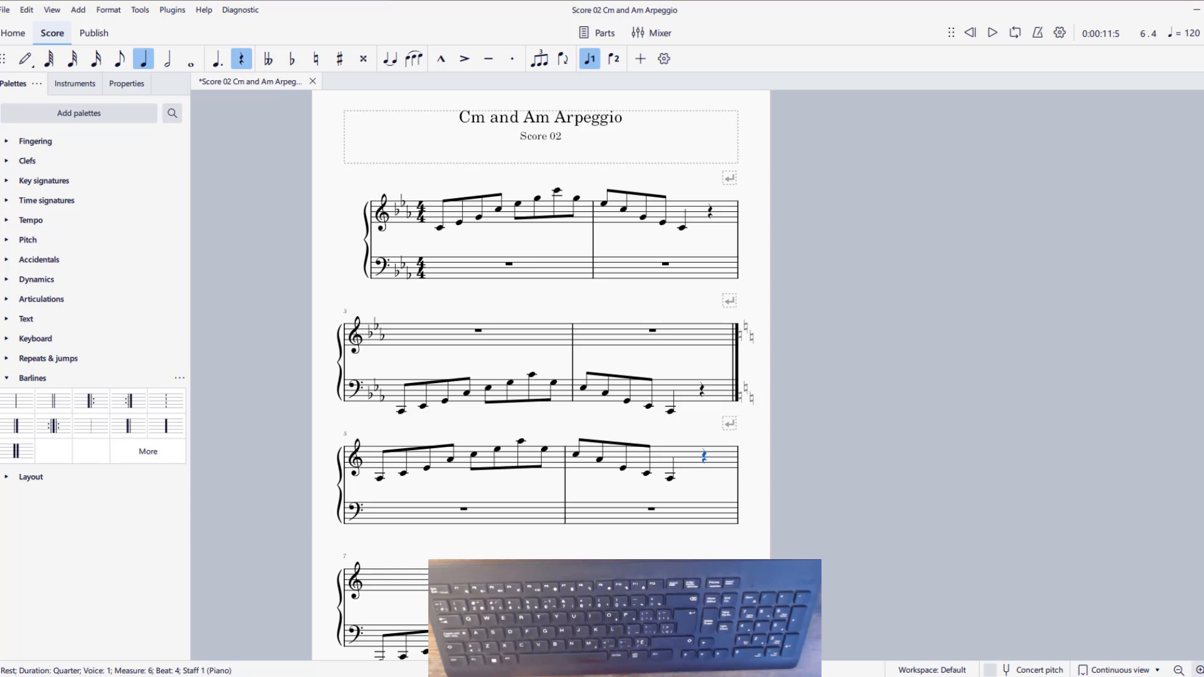
Play the enlarged Cm and Am Arpeggio score from the bass staff's first E♭3 eighth note in measure 4
{"action": "left_click", "coordinate": [1200, 670]}
{"action": "left_click", "coordinate": [1199, 670]}
{"action": "left_click_drag", "start_coordinate": [578, 418], "coordinate": [849, 645]}
{"action": "left_click", "coordinate": [783, 587]}
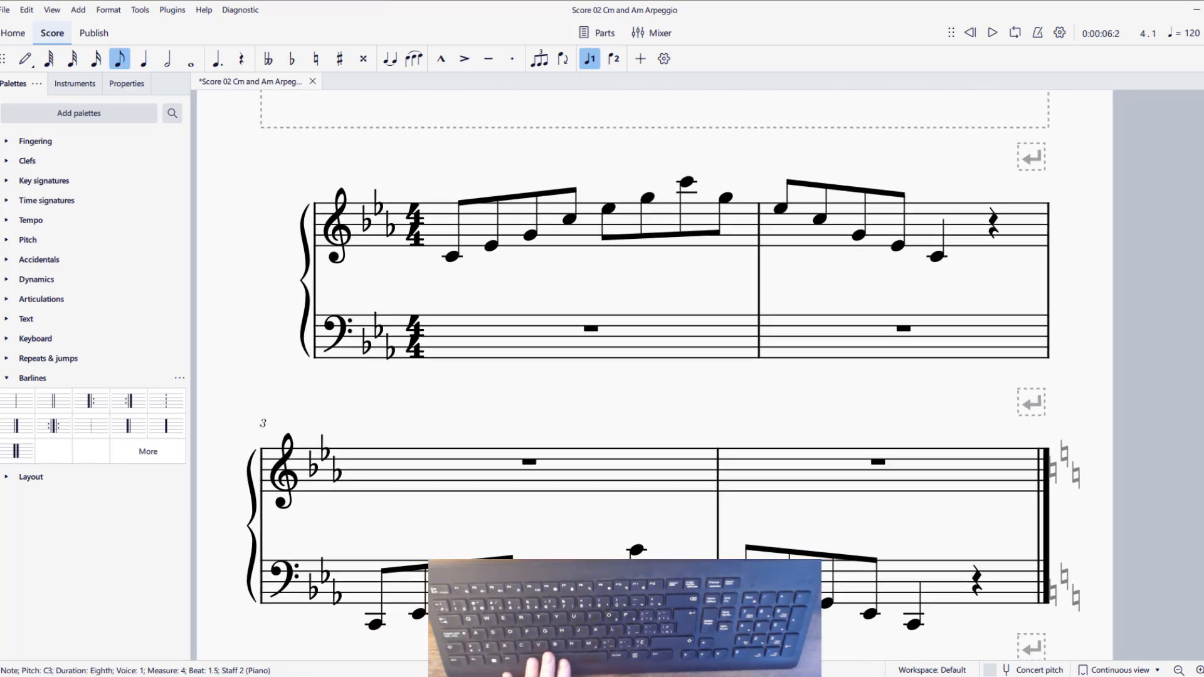
{"action": "key", "text": "Left"}
{"action": "key", "text": "space"}
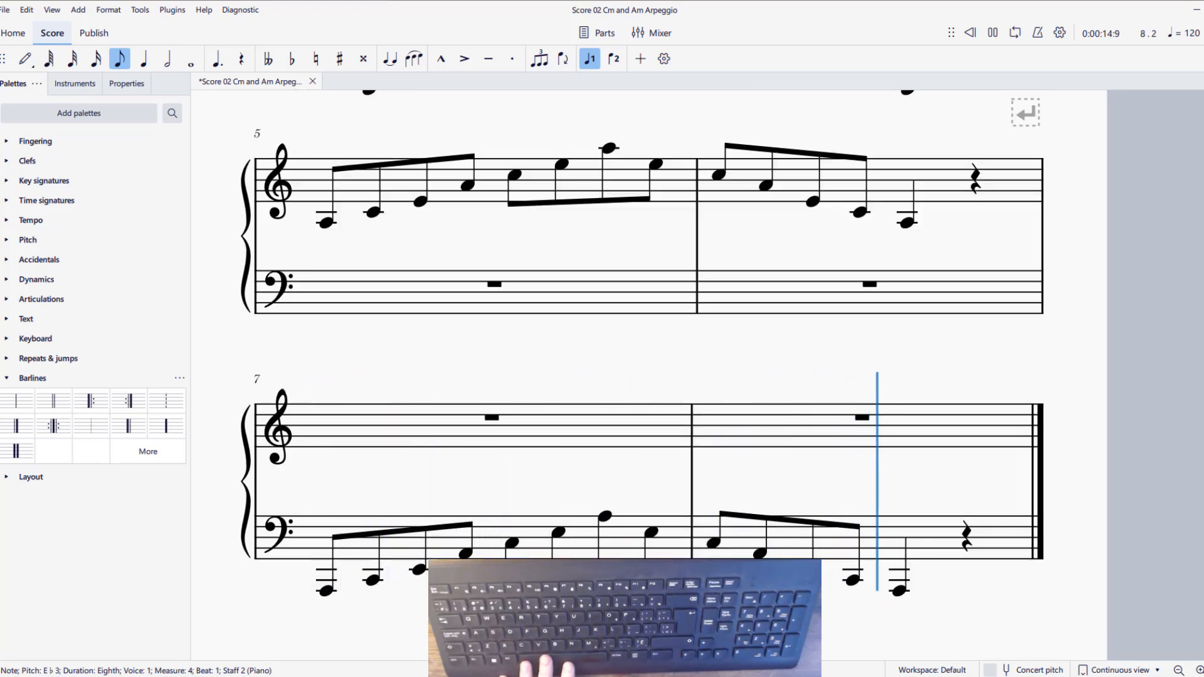
Display the Cm and Am Arpeggio score in horizontal continuous view and look through its measures to the end and back
{"action": "left_click", "coordinate": [1120, 670]}
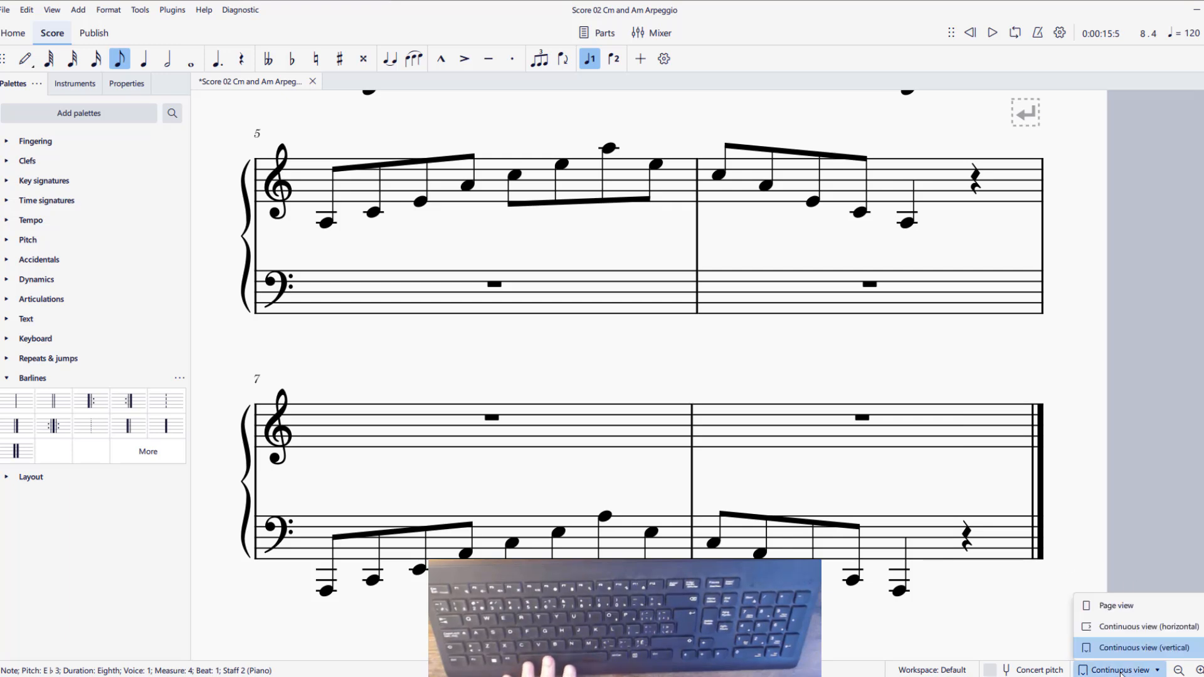
{"action": "left_click", "coordinate": [1143, 627]}
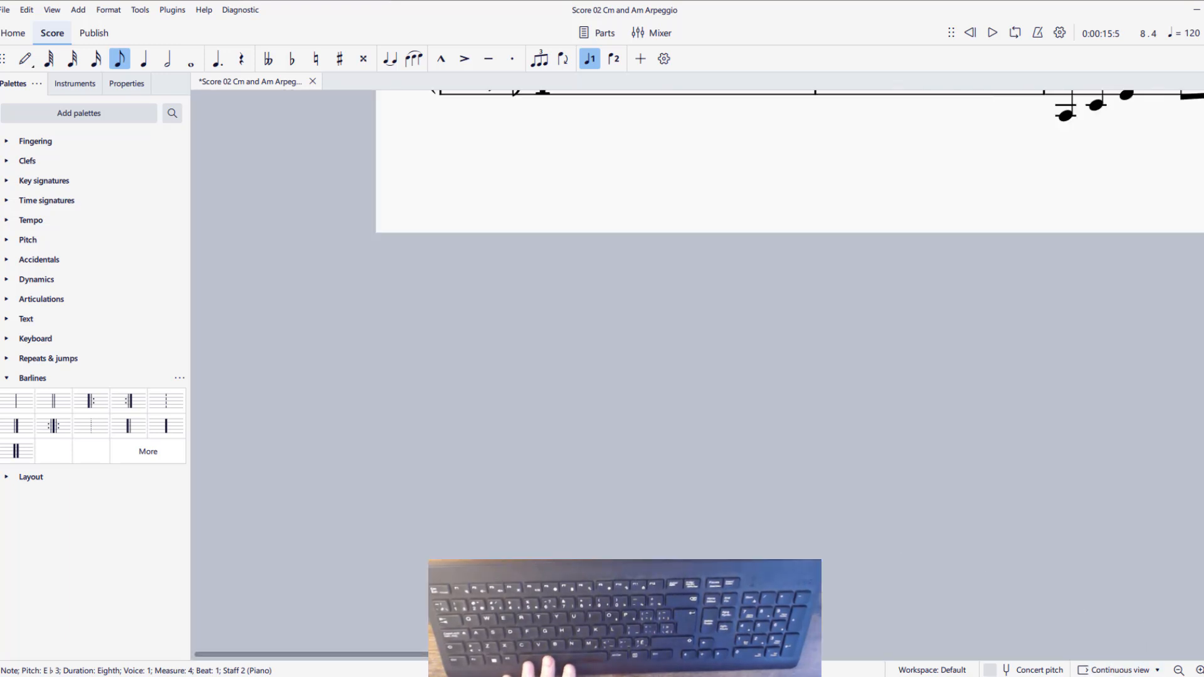
{"action": "left_click_drag", "start_coordinate": [777, 262], "coordinate": [747, 619]}
{"action": "left_click_drag", "start_coordinate": [991, 550], "coordinate": [340, 551]}
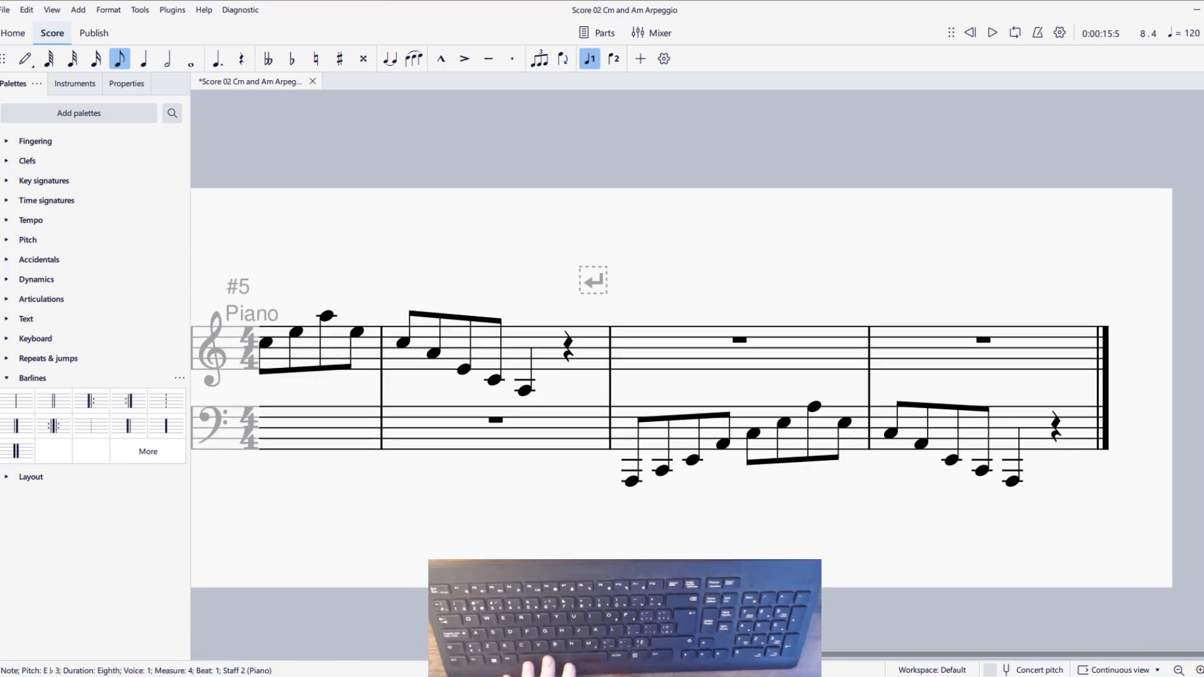
{"action": "left_click_drag", "start_coordinate": [211, 562], "coordinate": [845, 554]}
{"action": "left_click_drag", "start_coordinate": [414, 550], "coordinate": [1011, 557]}
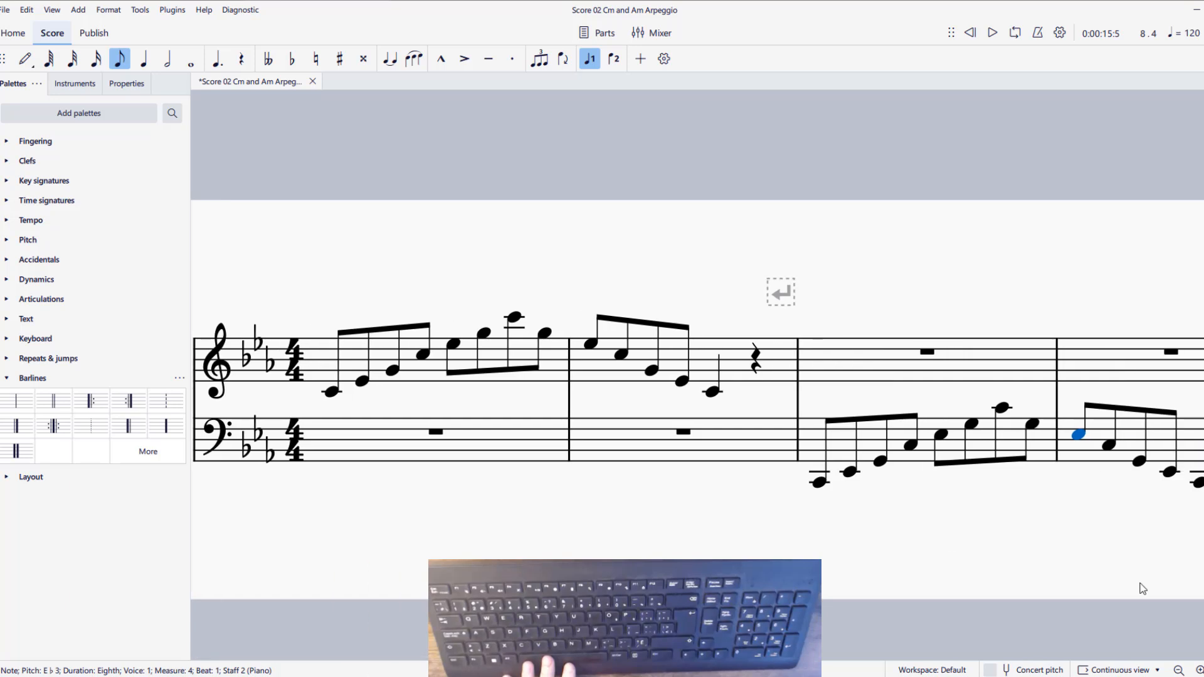
Return the Cm and Am Arpeggio score to page view at a reduced size that shows most of the page
{"action": "left_click", "coordinate": [1120, 670]}
{"action": "left_click", "coordinate": [1106, 606]}
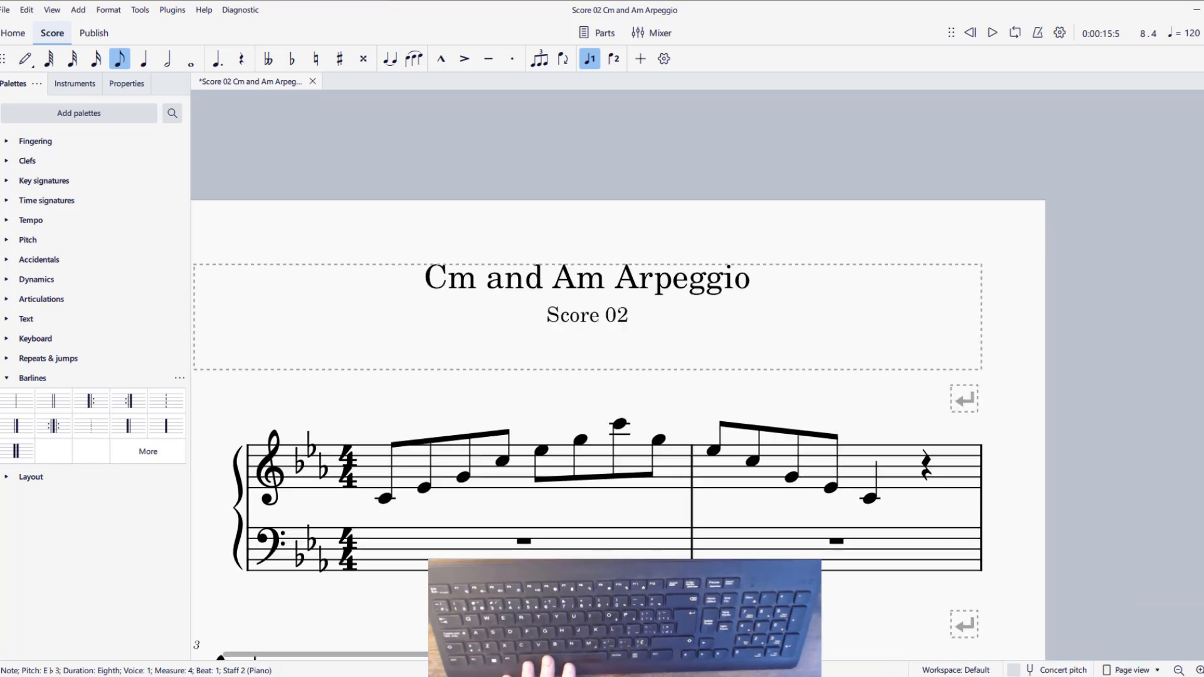
{"action": "left_click", "coordinate": [1179, 670]}
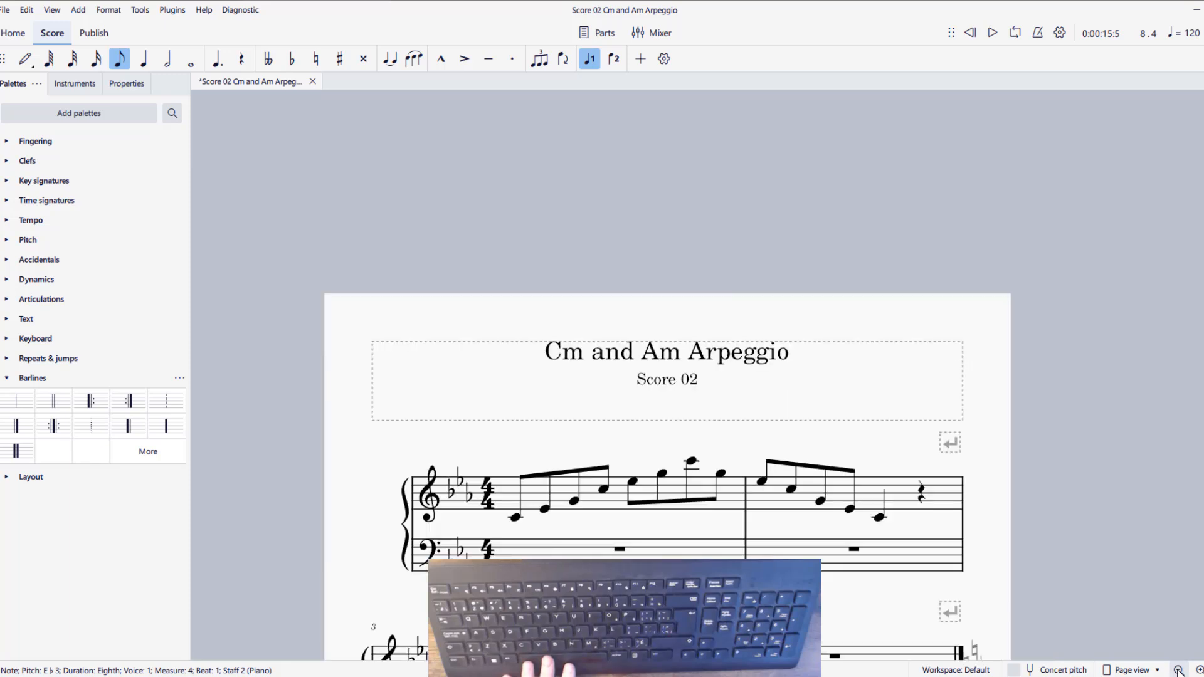
{"action": "left_click", "coordinate": [1179, 670]}
{"action": "scroll", "coordinate": [750, 463], "scroll_direction": "down", "scroll_amount": 5}
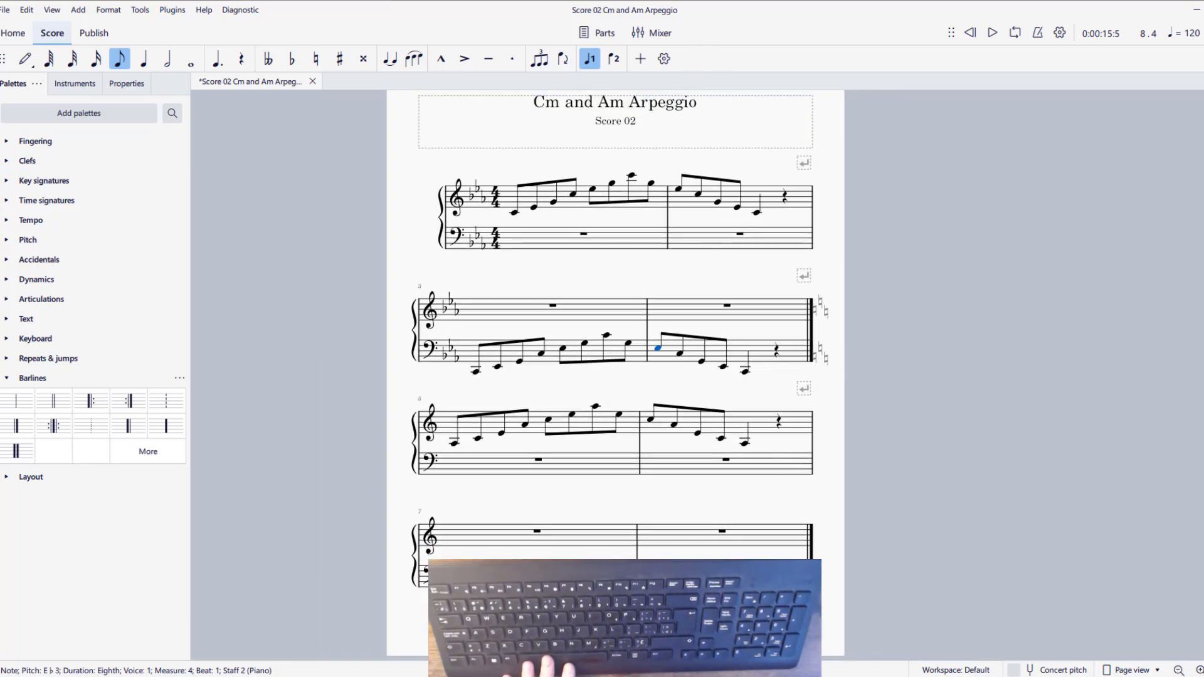
Switch to the F Major Triads (Solid) score window and play it from the first chord in measure 1
{"action": "left_click", "coordinate": [852, 641]}
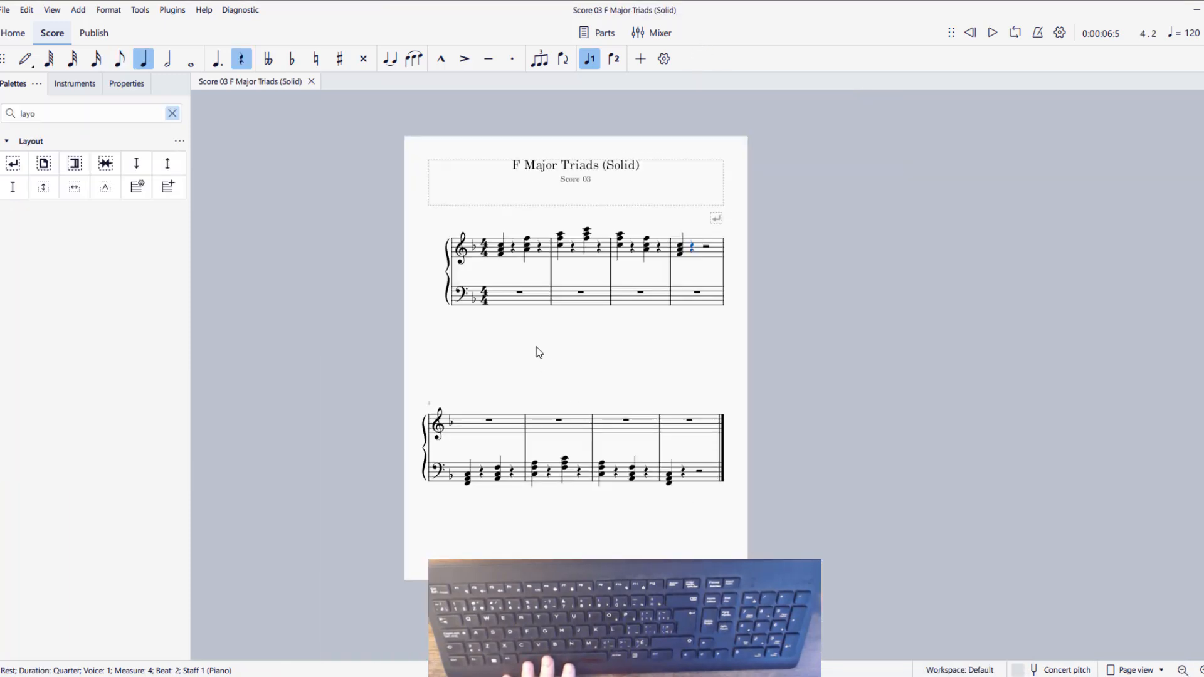
{"action": "left_click", "coordinate": [501, 246]}
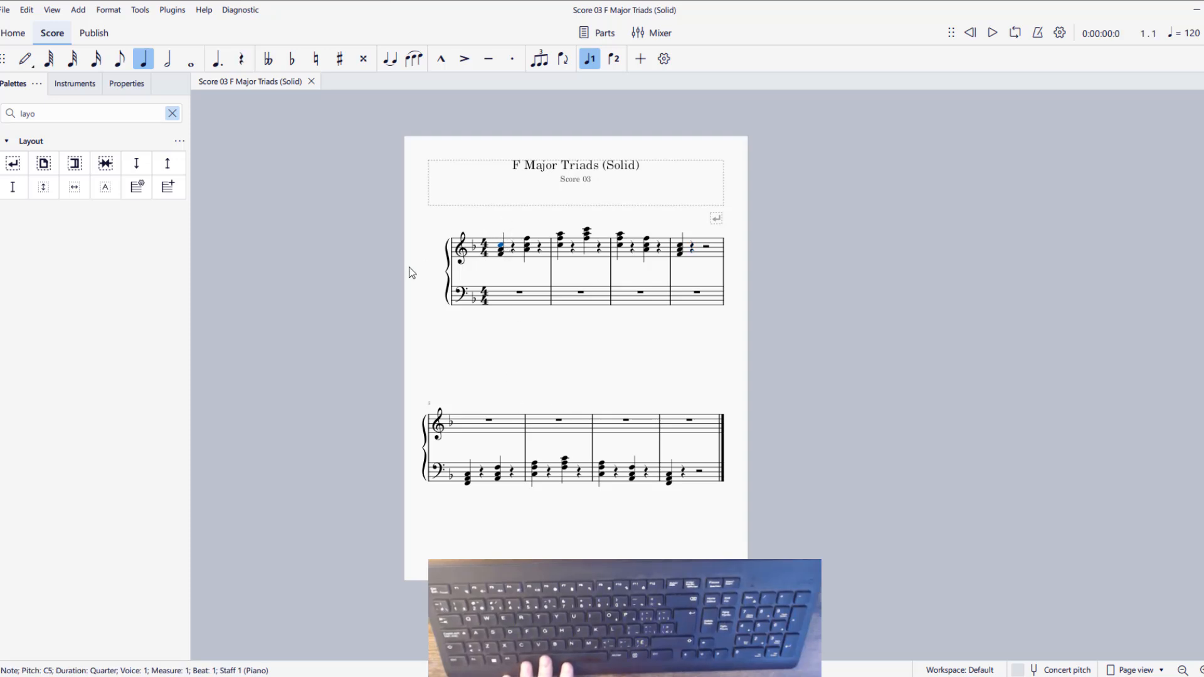
{"action": "key", "text": "space"}
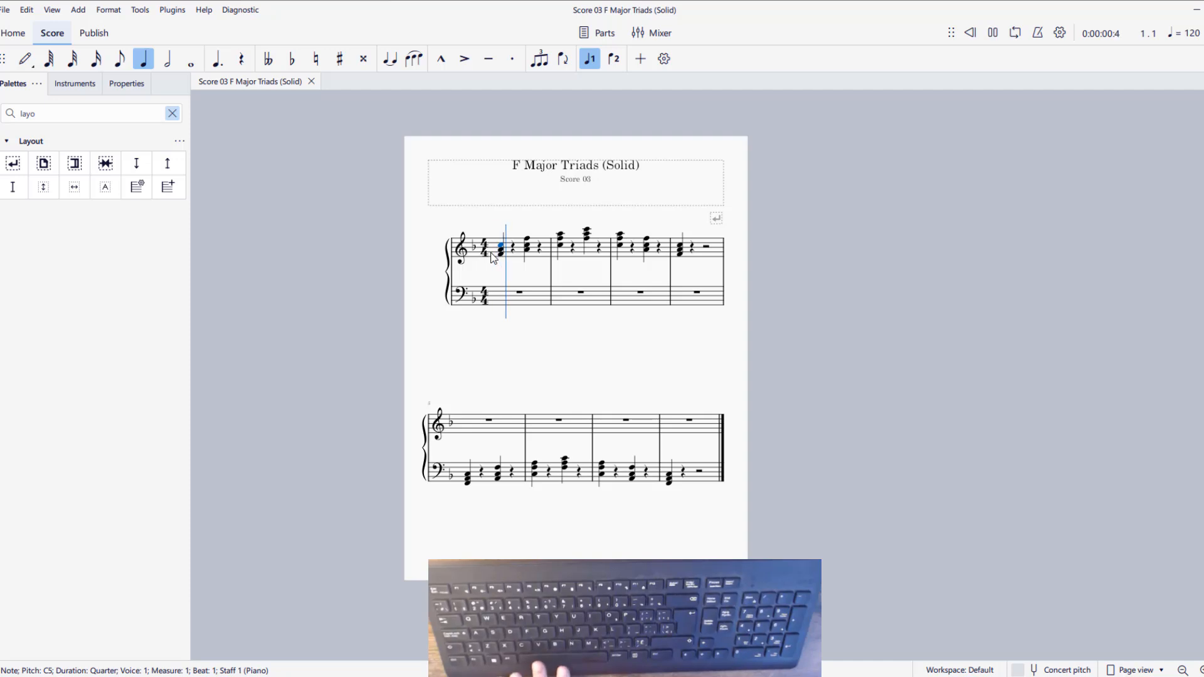
Stop the playback and add a quarter note = 80 tempo marking at the first chord in measure 1
{"action": "key", "text": "space"}
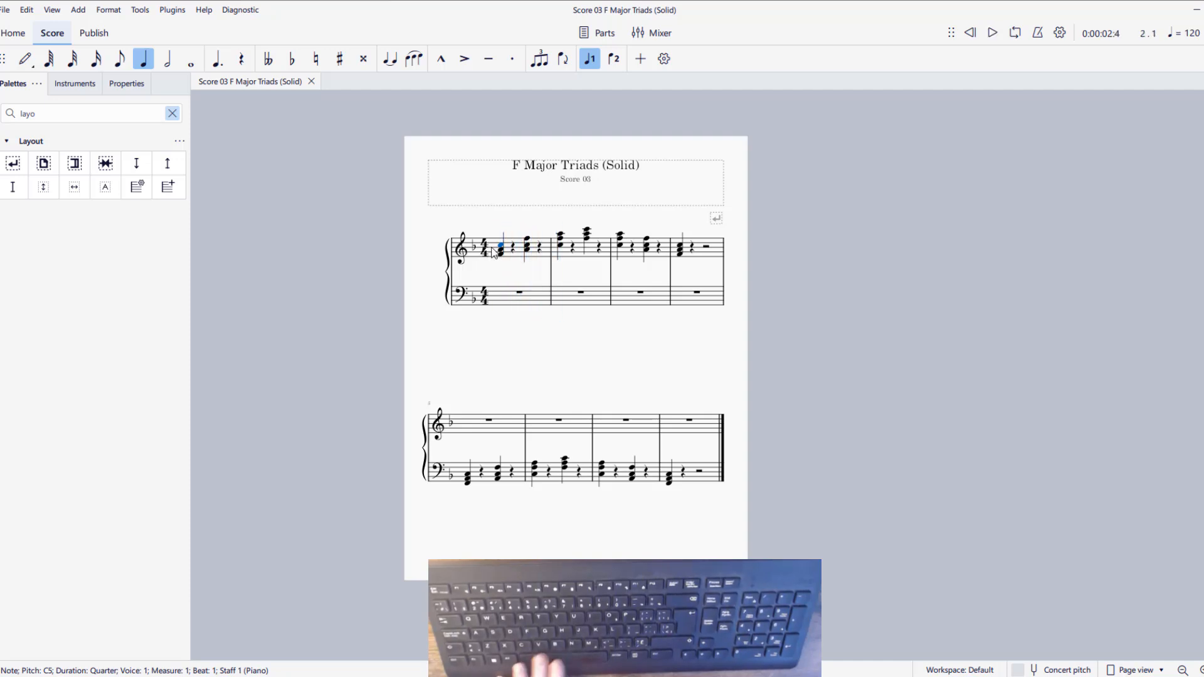
{"action": "left_click", "coordinate": [173, 114]}
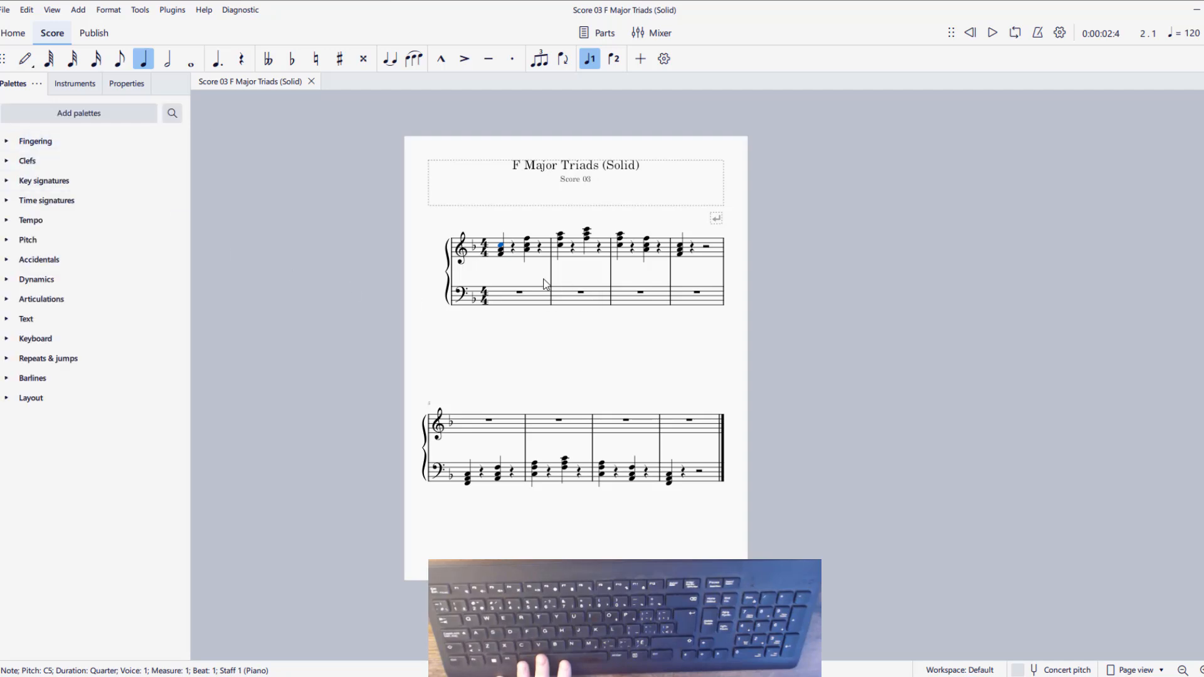
{"action": "left_click", "coordinate": [8, 224]}
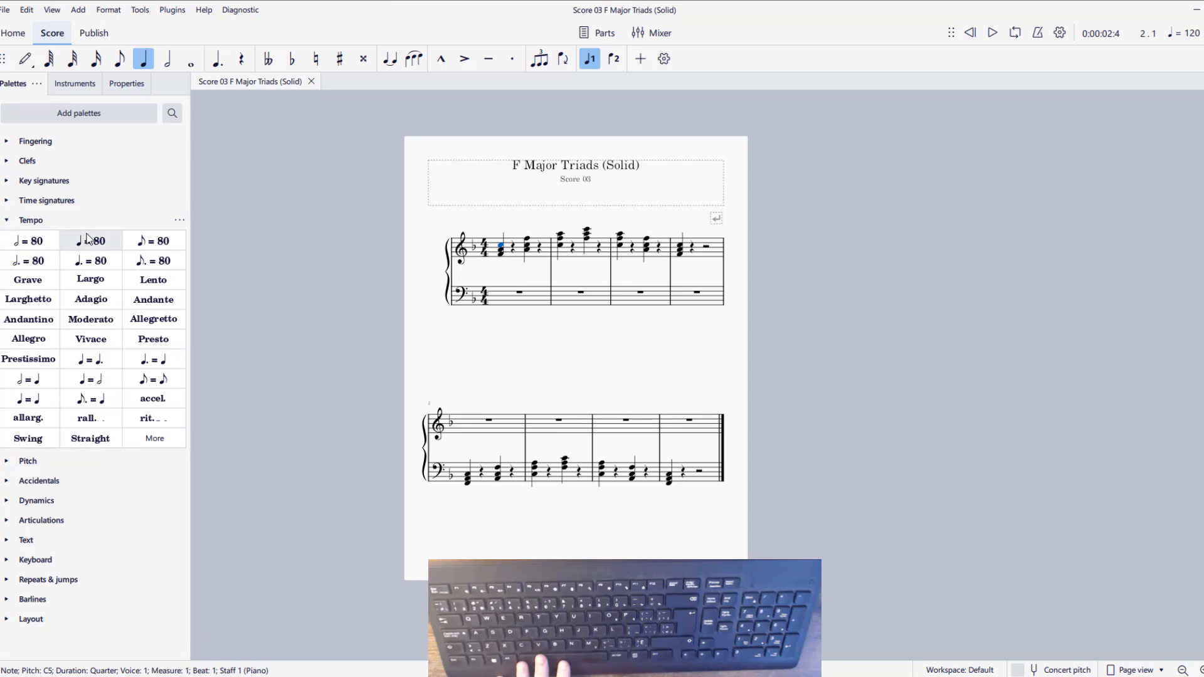
{"action": "left_click_drag", "start_coordinate": [91, 241], "coordinate": [504, 247]}
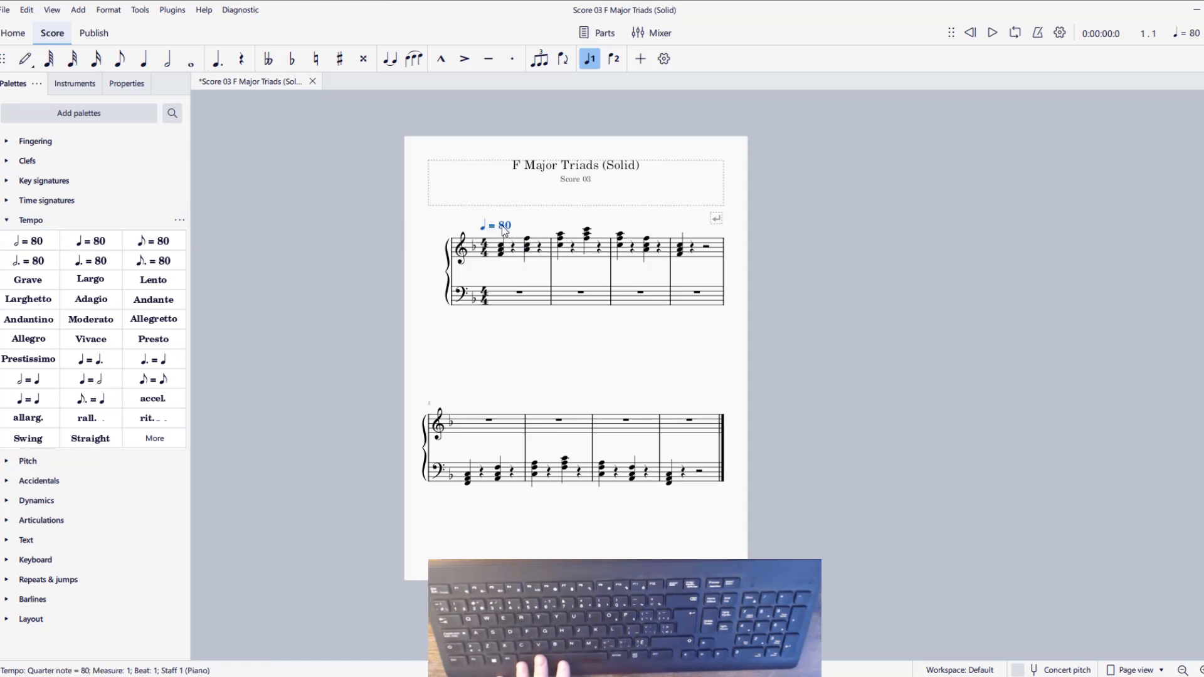
Set the tempo marking above measure 1 of the F Major Triads (Solid) score to quarter note = 100
{"action": "double_click", "coordinate": [505, 229]}
{"action": "type", "text": "120"}
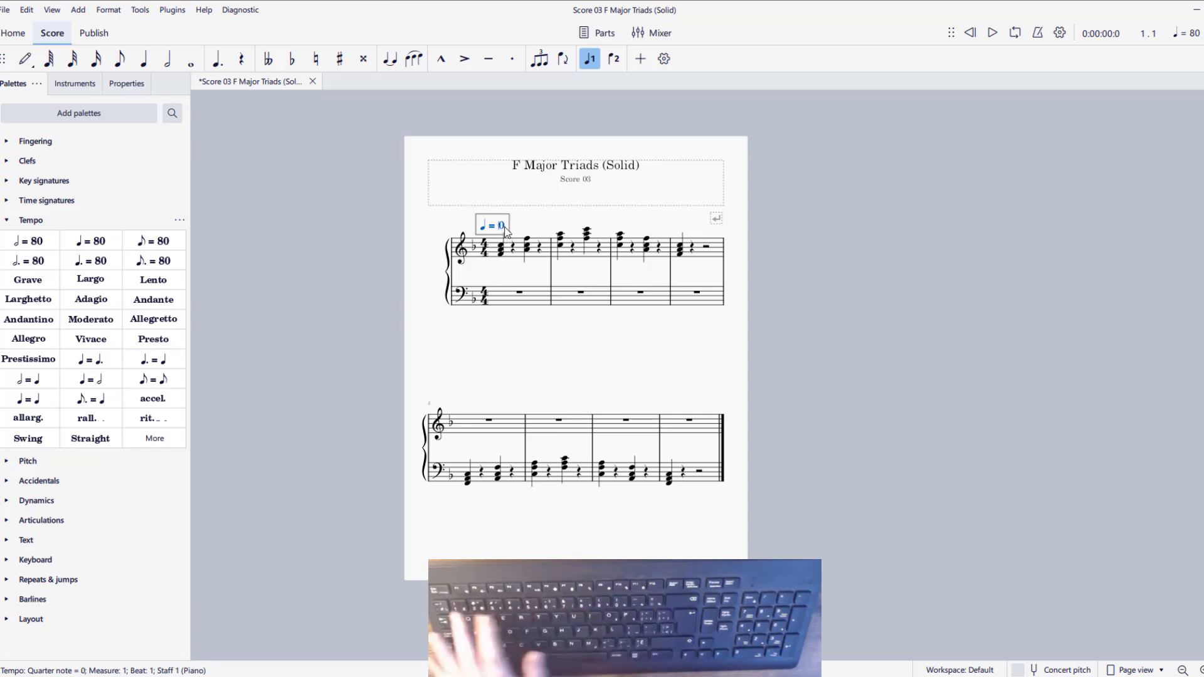
{"action": "key", "text": "BackSpace"}
{"action": "key", "text": "BackSpace"}
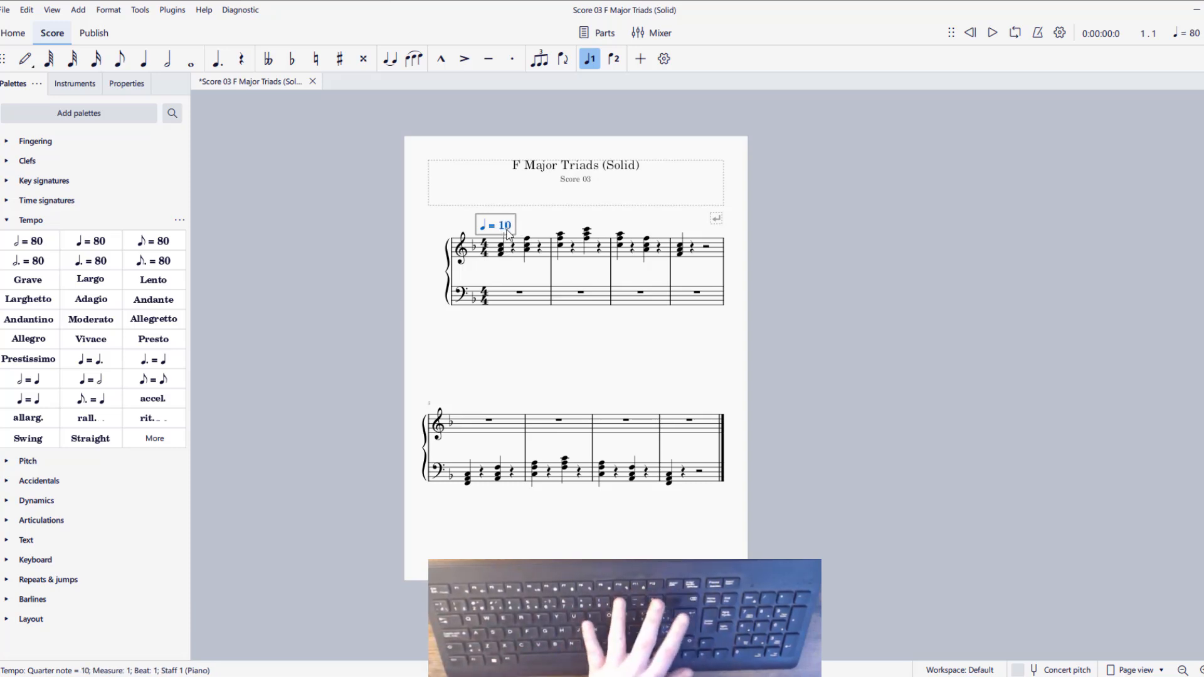
{"action": "type", "text": "00"}
Play the F Major Triads (Solid) score at the new tempo, first without and again with the metronome turned on
{"action": "key", "text": "space"}
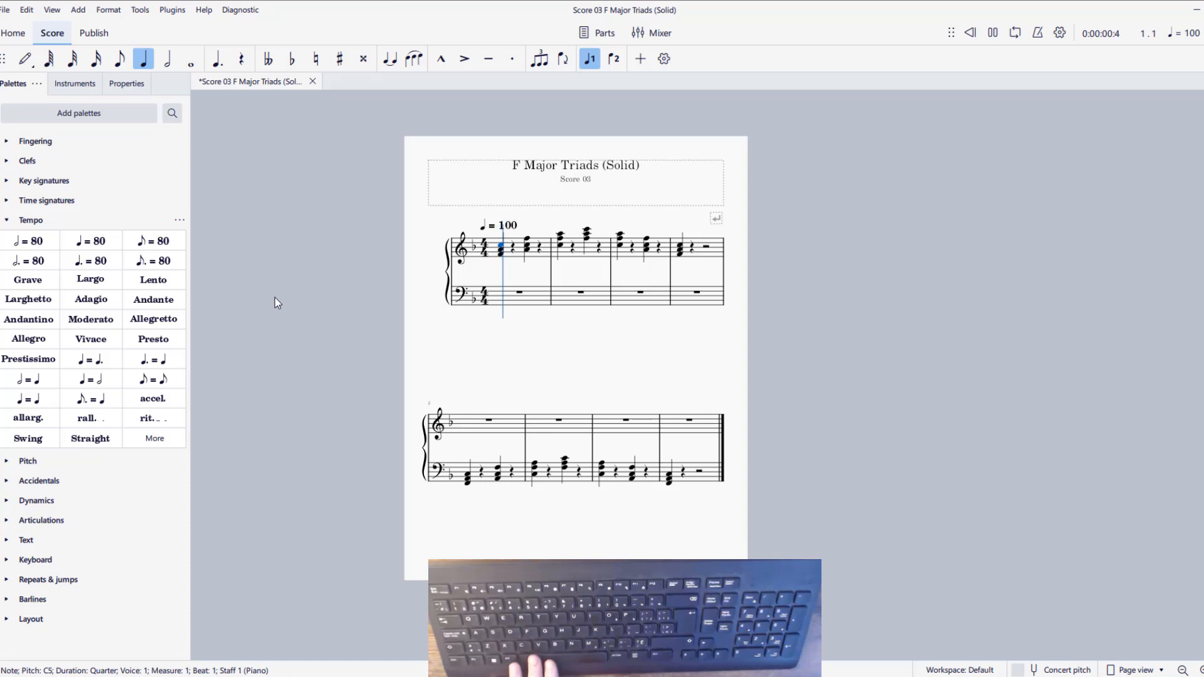
{"action": "key", "text": "space"}
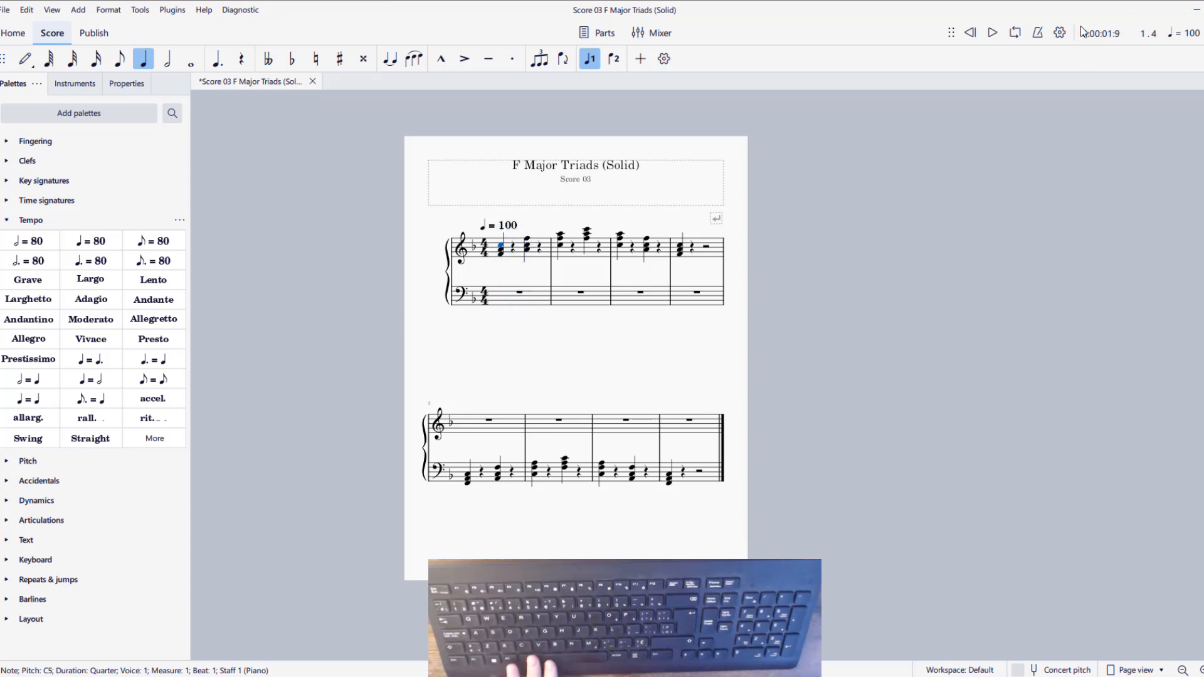
{"action": "left_click", "coordinate": [1037, 33]}
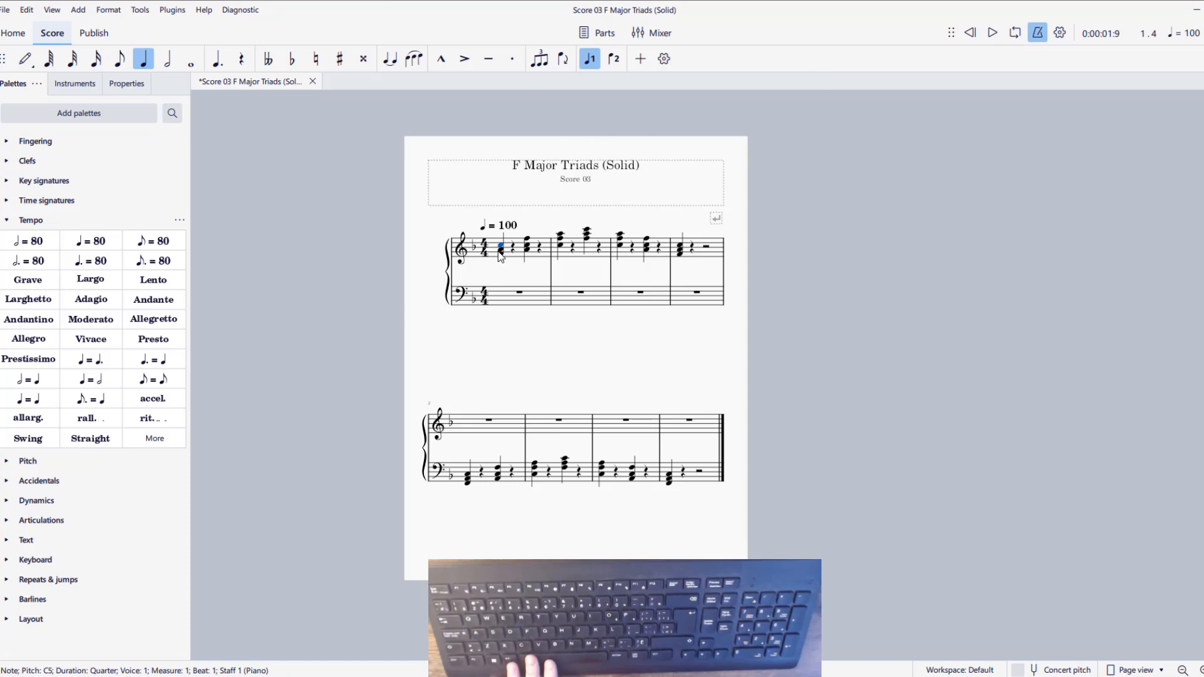
{"action": "key", "text": "space"}
{"action": "key", "text": "space"}
Switch to the Cm and Am Arpeggio score window and play it briefly from the first C4 eighth note in measure 1
{"action": "left_click", "coordinate": [894, 636]}
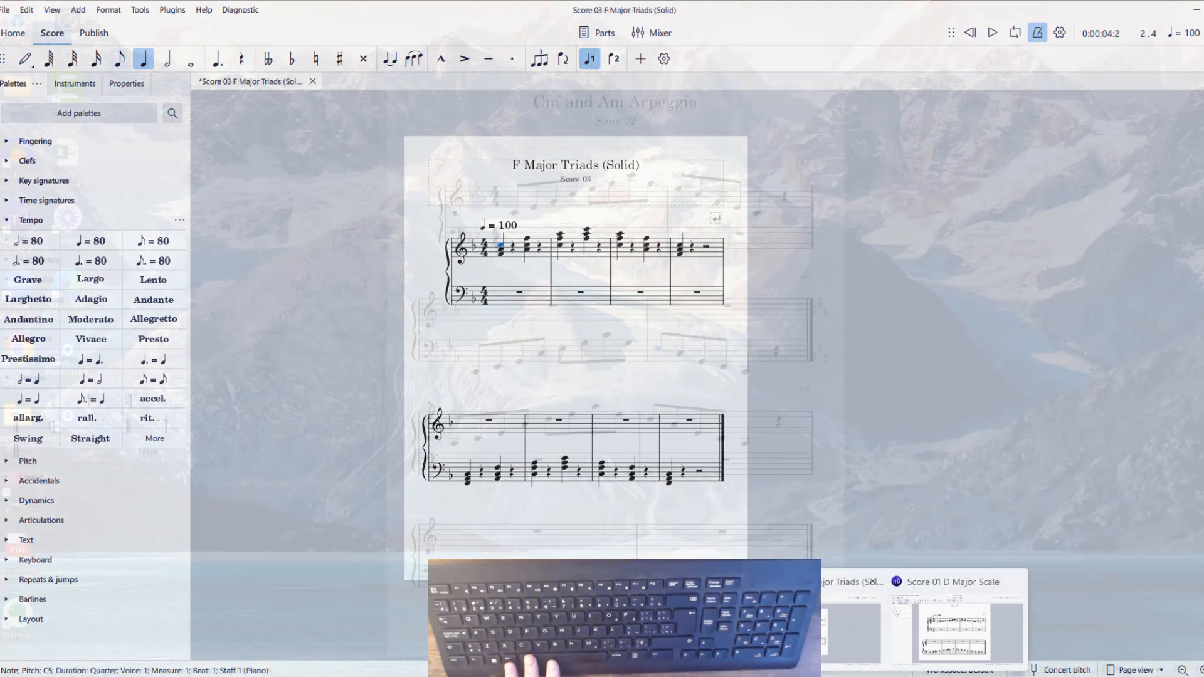
{"action": "left_click", "coordinate": [696, 633]}
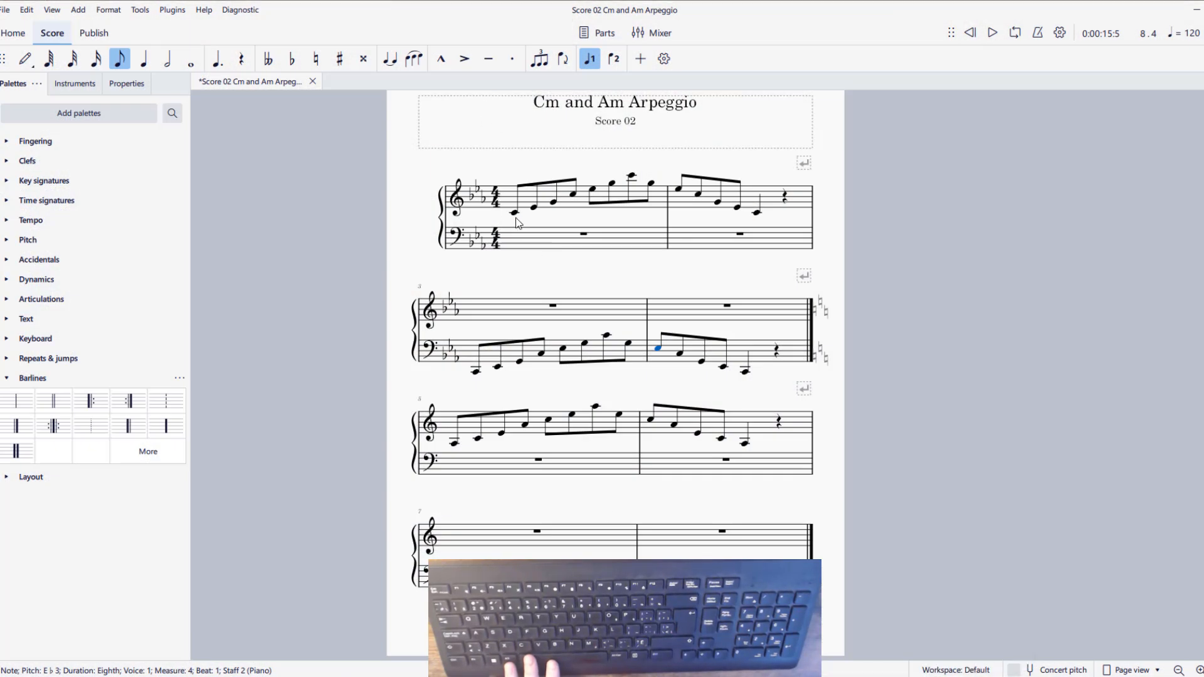
{"action": "left_click", "coordinate": [516, 214]}
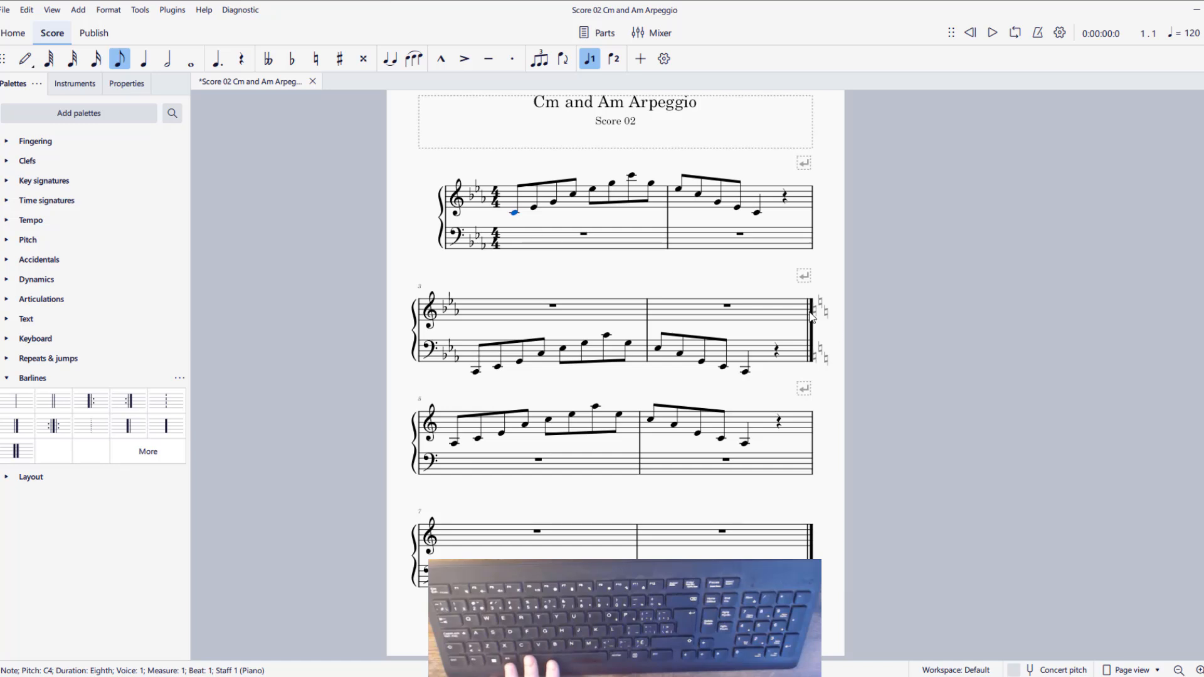
{"action": "key", "text": "space"}
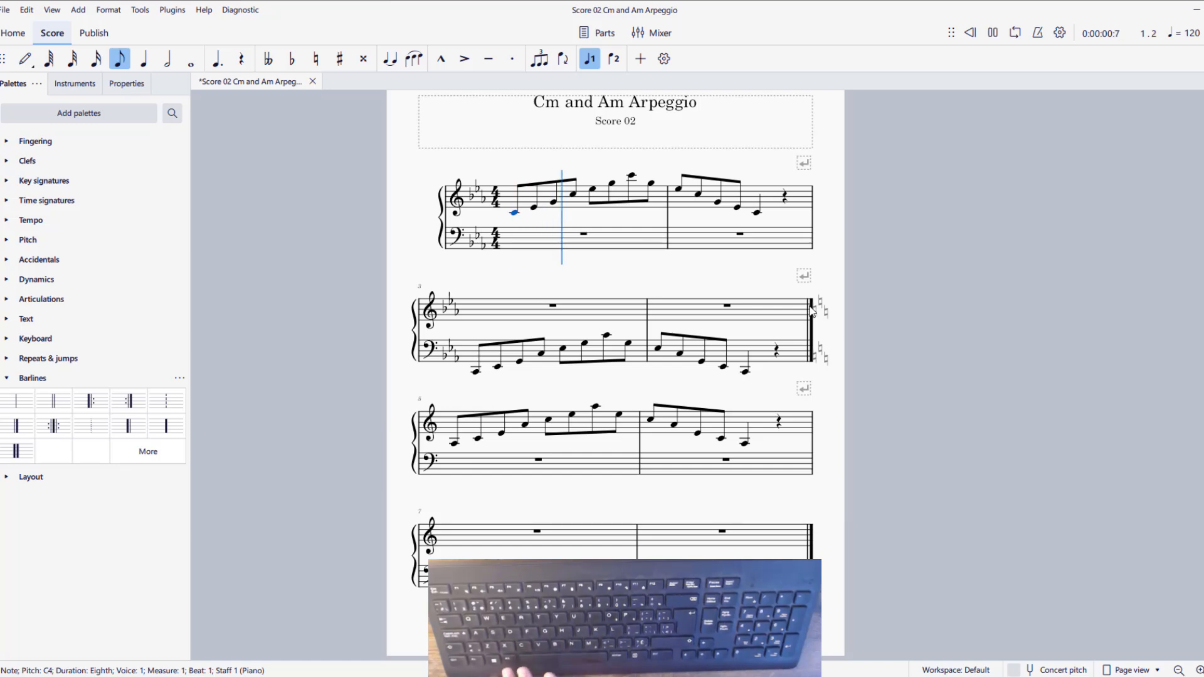
{"action": "key", "text": "space"}
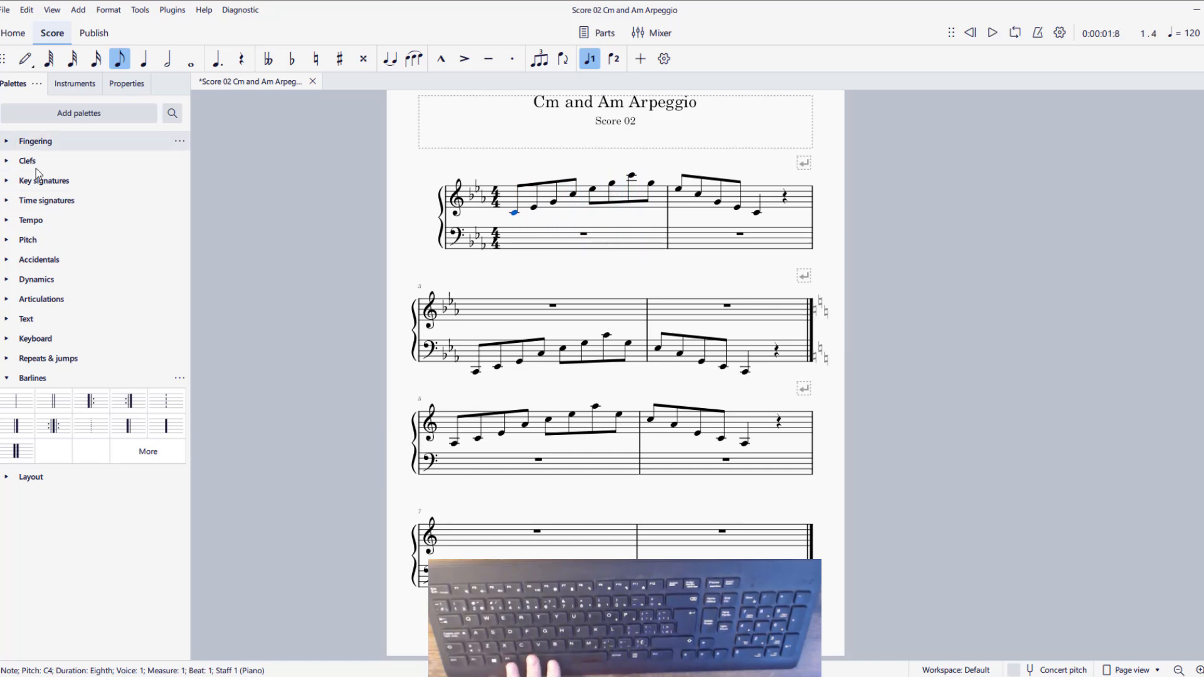
Add a quarter note = 80 tempo marking at the first note in measure 1 of the Cm and Am Arpeggio score
{"action": "left_click", "coordinate": [6, 378]}
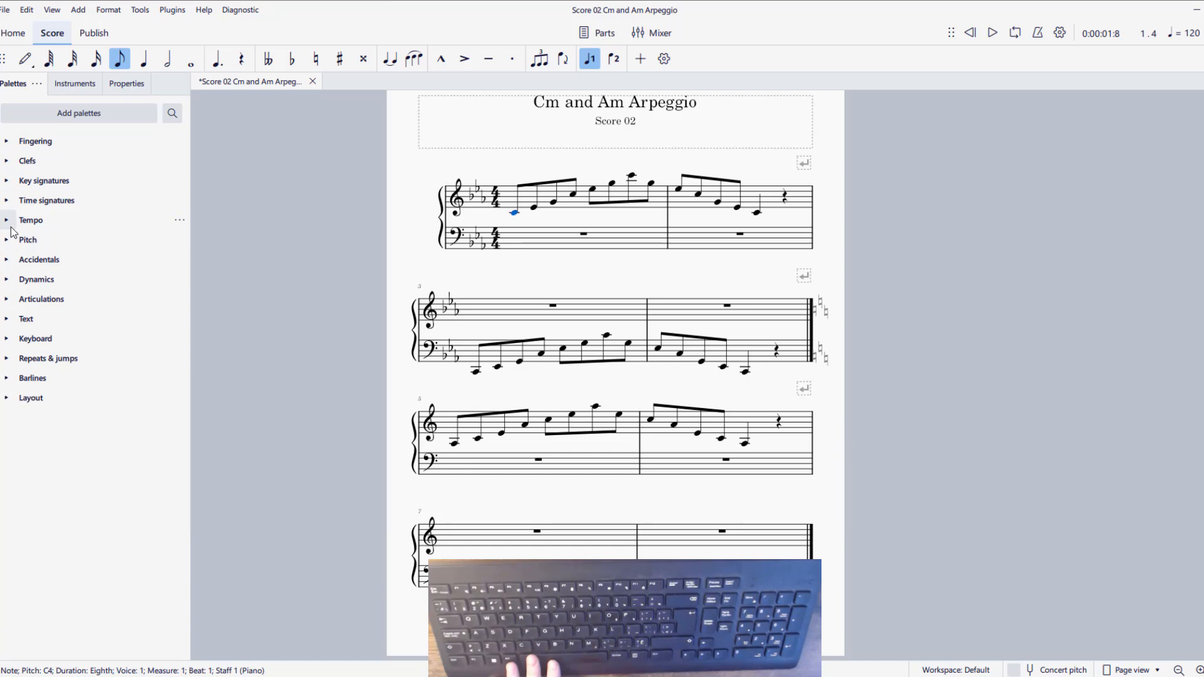
{"action": "left_click", "coordinate": [11, 229]}
{"action": "left_click", "coordinate": [81, 246]}
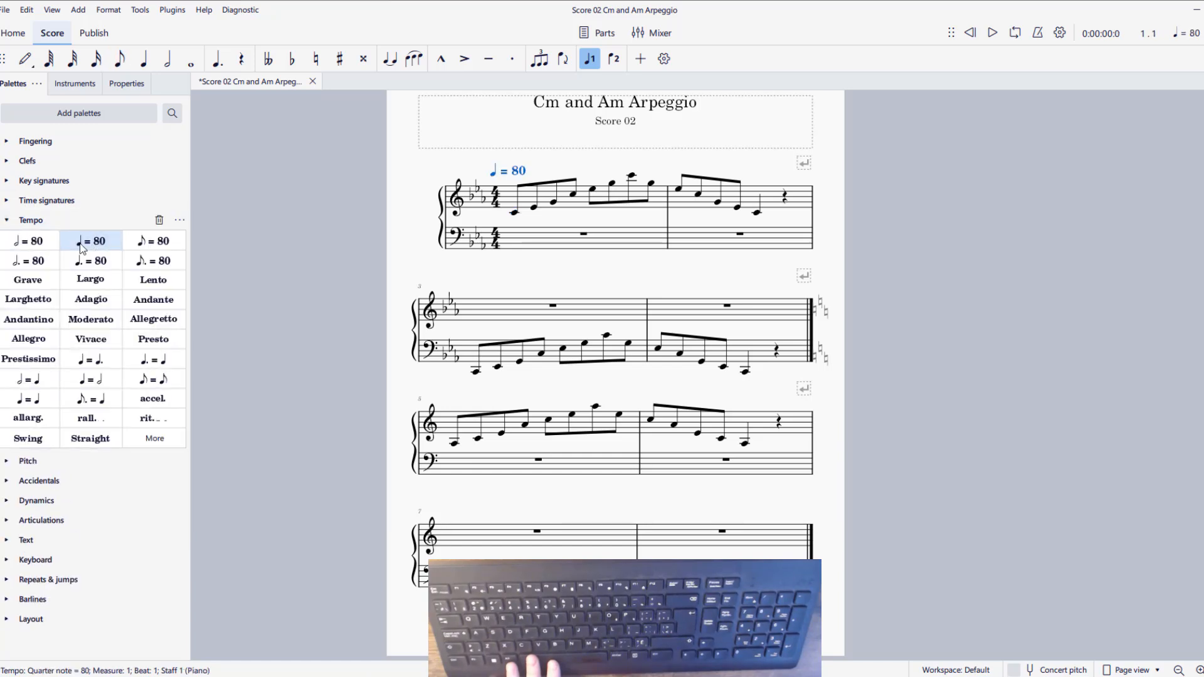
{"action": "left_click_drag", "start_coordinate": [81, 245], "coordinate": [511, 192]}
{"action": "key", "text": "ctrl+z"}
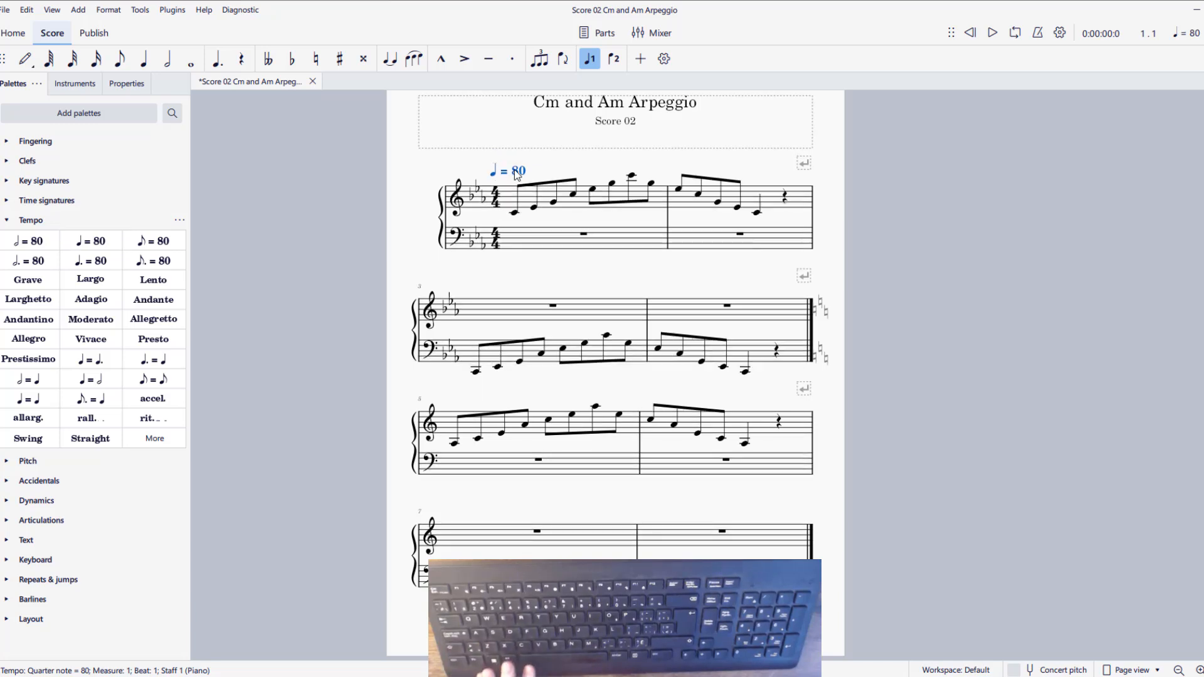
{"action": "double_click", "coordinate": [522, 172]}
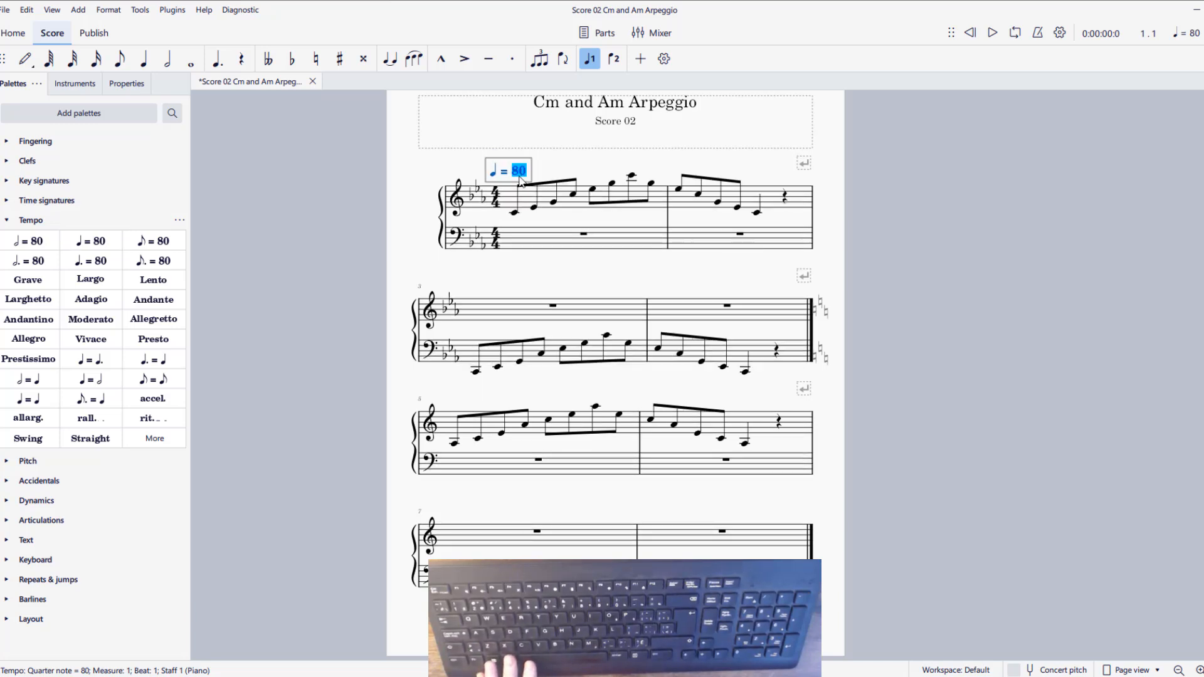
{"action": "left_click", "coordinate": [519, 176]}
Play the Cm and Am Arpeggio score at the new tempo from the first C4 eighth note, pausing and resuming once
{"action": "left_click", "coordinate": [515, 214]}
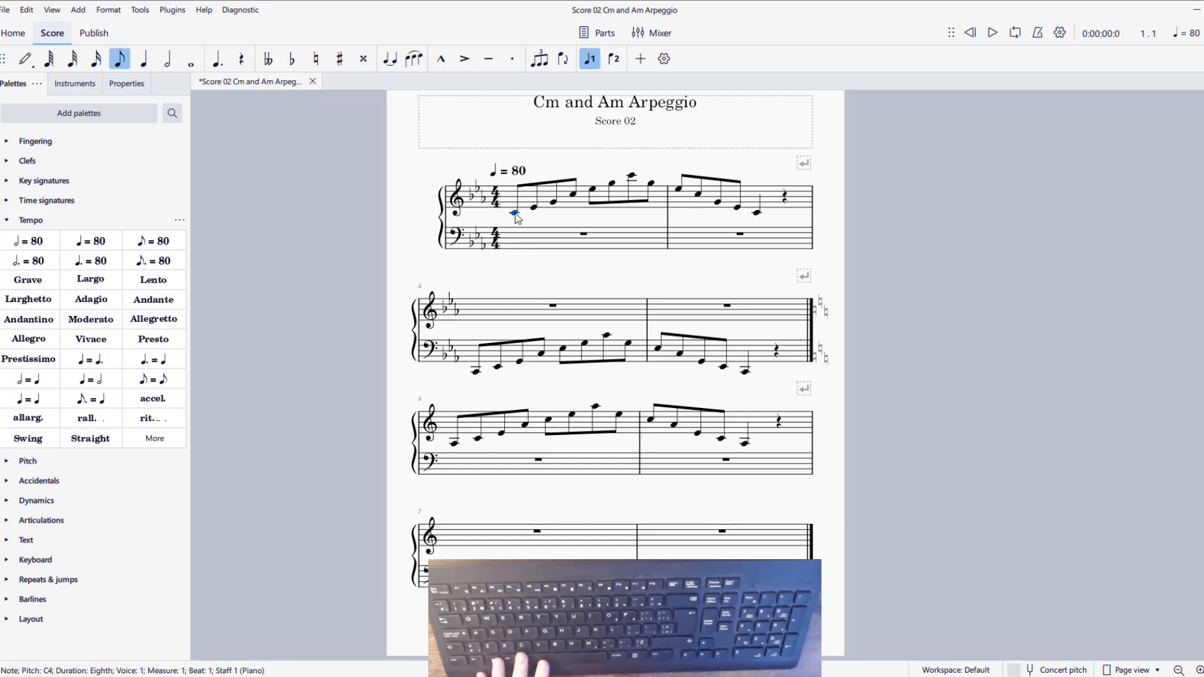
{"action": "key", "text": "space"}
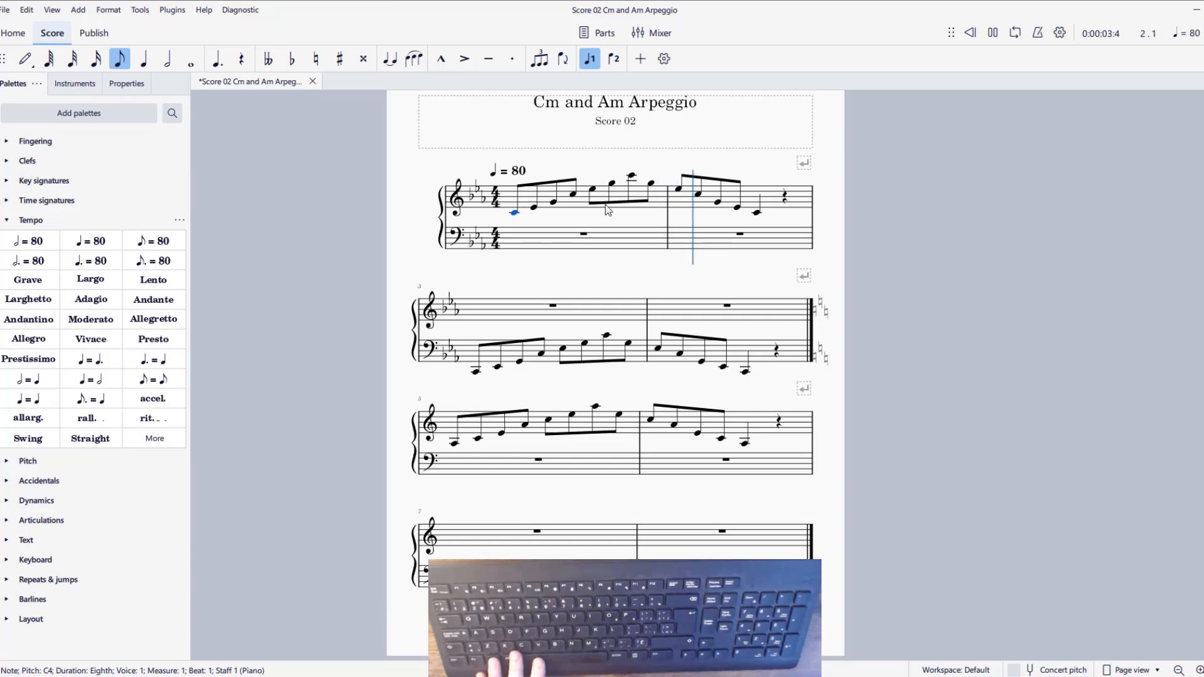
{"action": "key", "text": "space"}
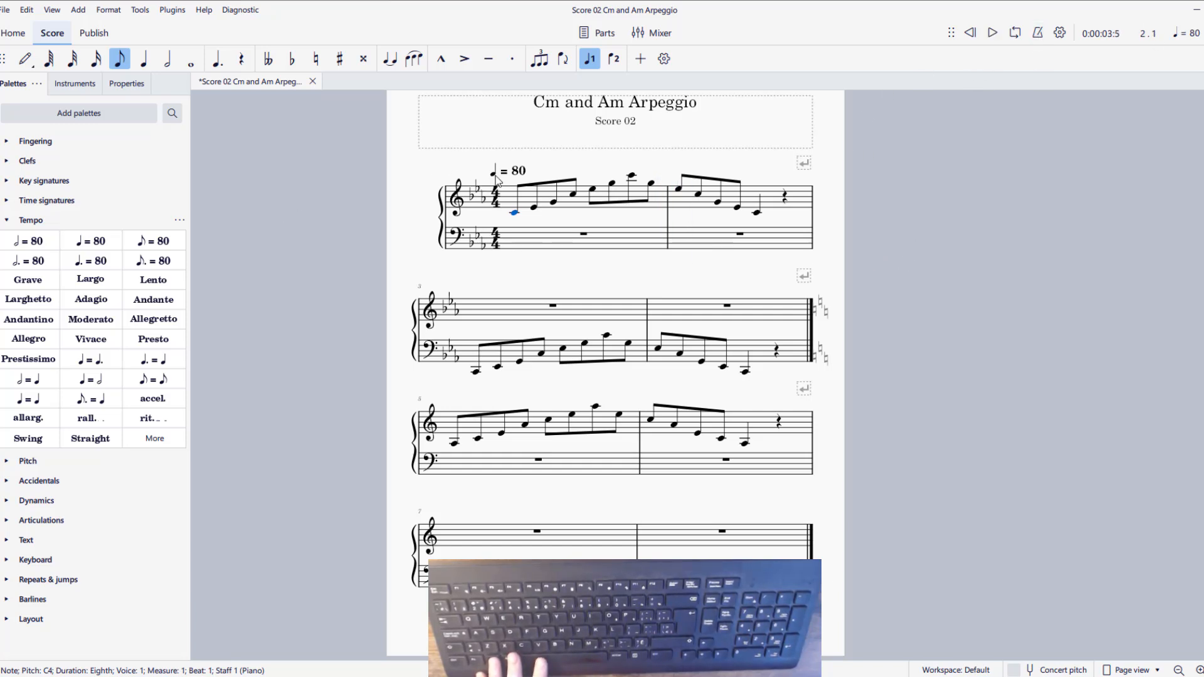
{"action": "key", "text": "space"}
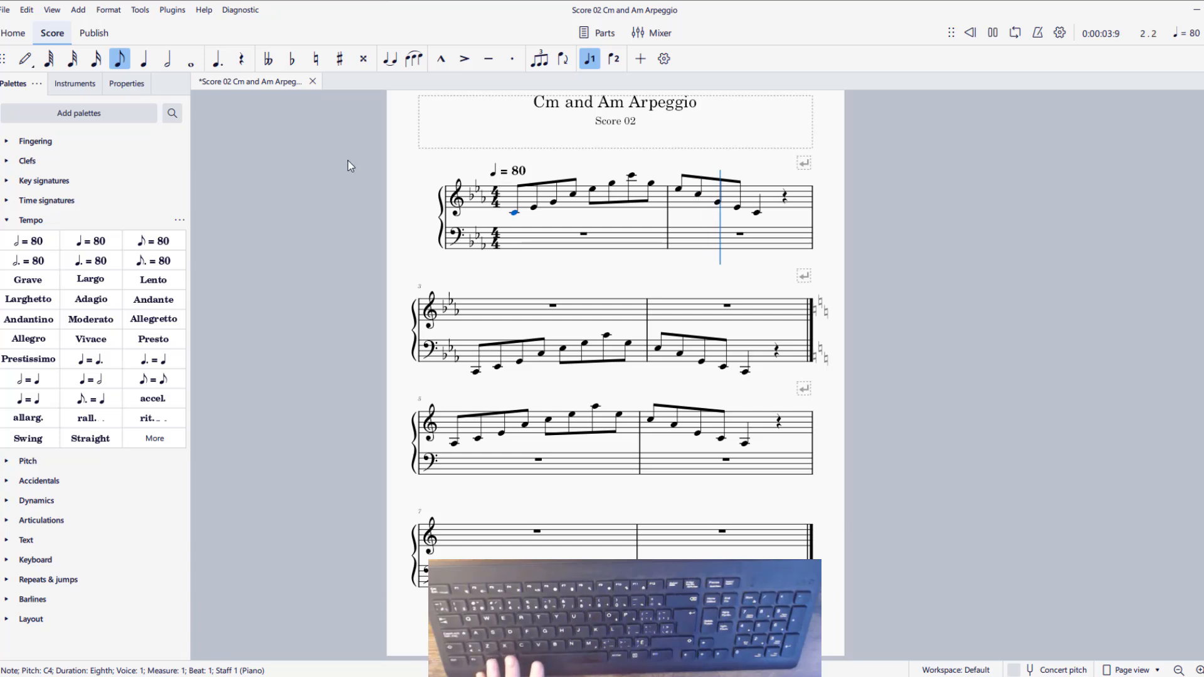
{"action": "key", "text": "space"}
Turn on the metronome and play the score from the treble staff's first A3 eighth note in measure 5
{"action": "left_click", "coordinate": [1037, 35]}
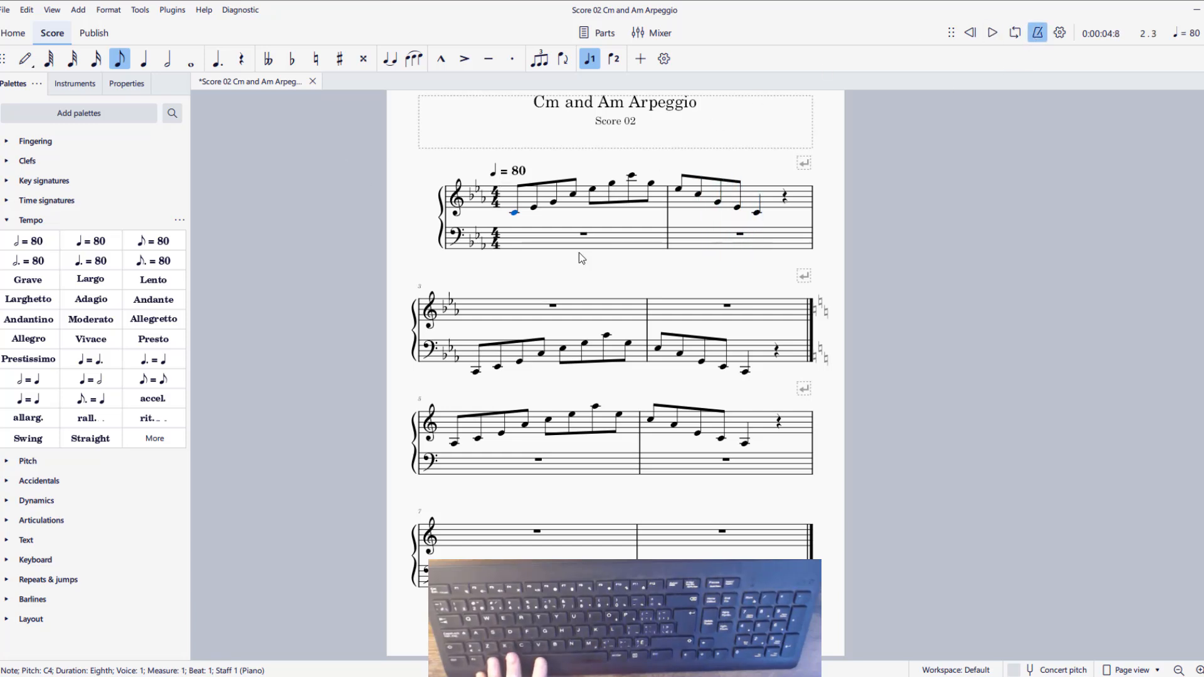
{"action": "left_click", "coordinate": [451, 439]}
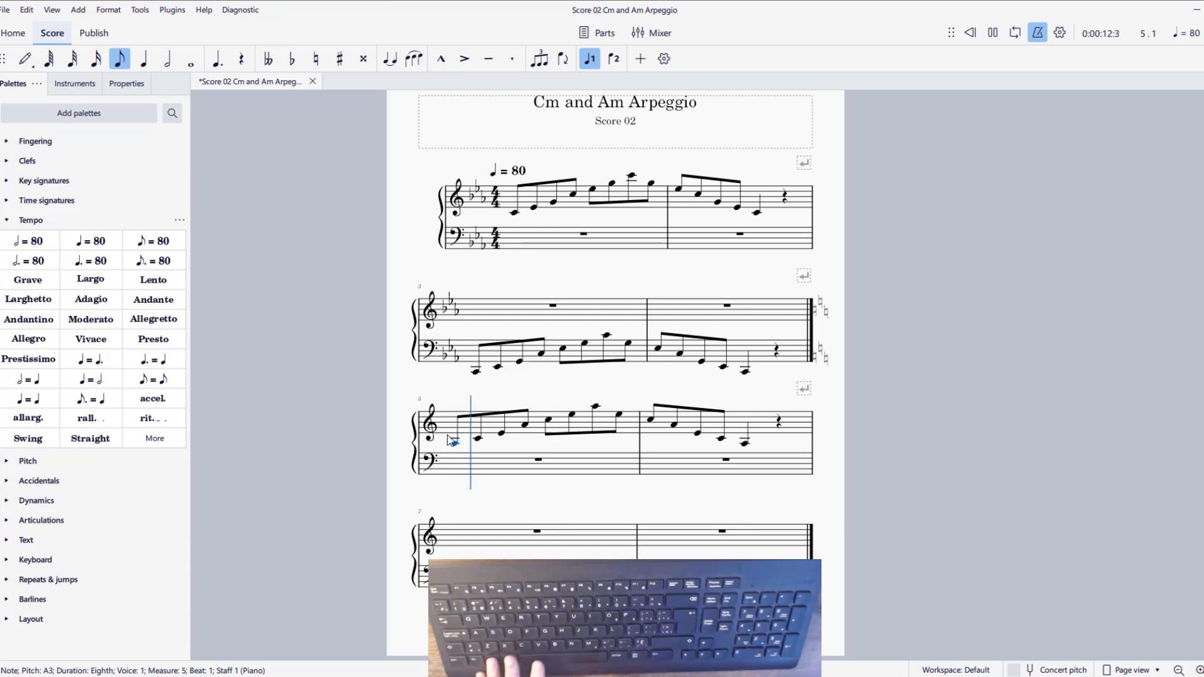
{"action": "key", "text": "space"}
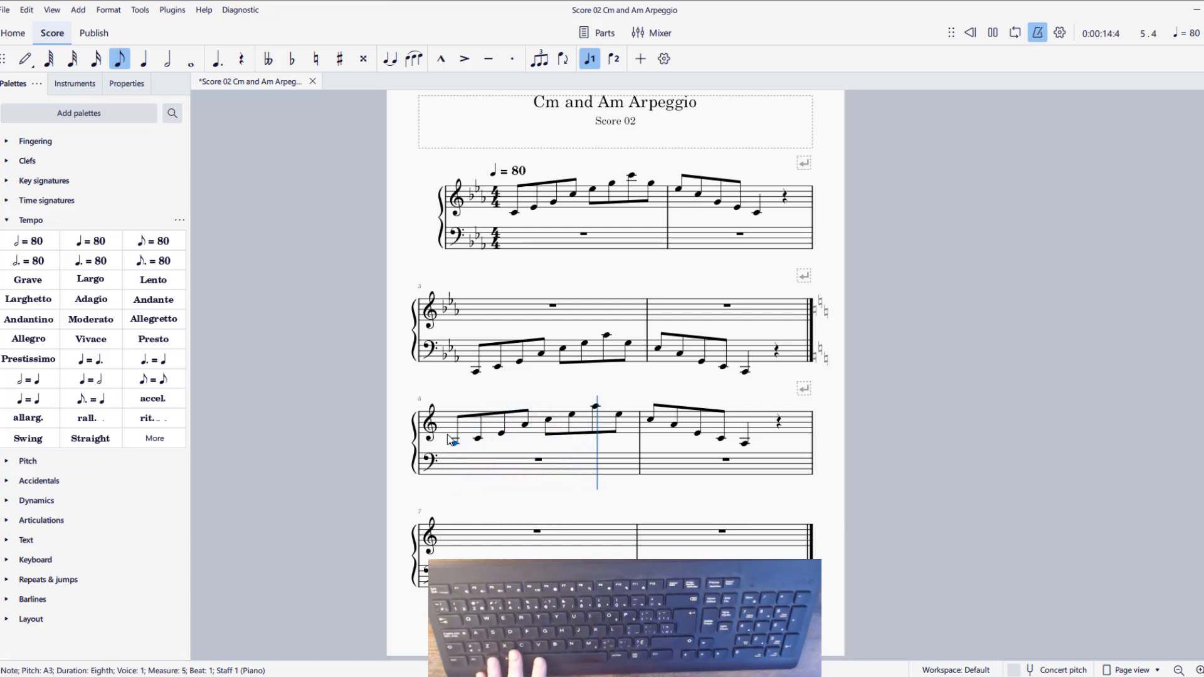
{"action": "key", "text": "space"}
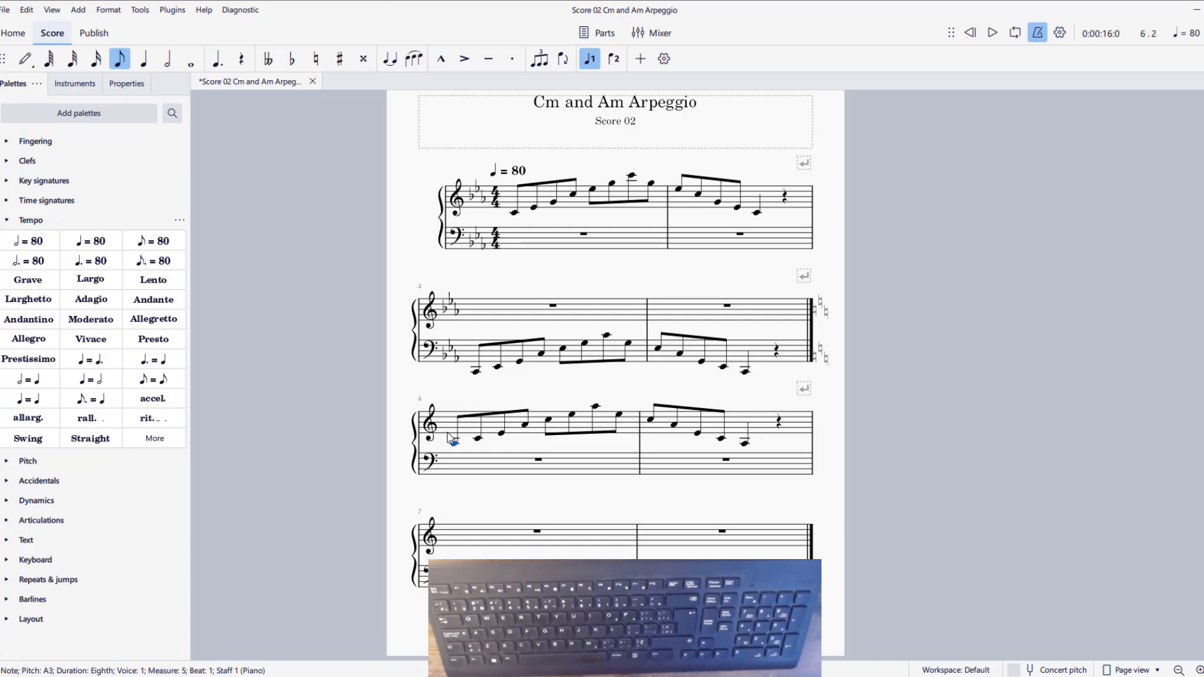
Save the Cm and Am Arpeggio score and switch to the F Major Triads (Solid) score window
{"action": "left_click", "coordinate": [5, 14]}
{"action": "left_click", "coordinate": [25, 97]}
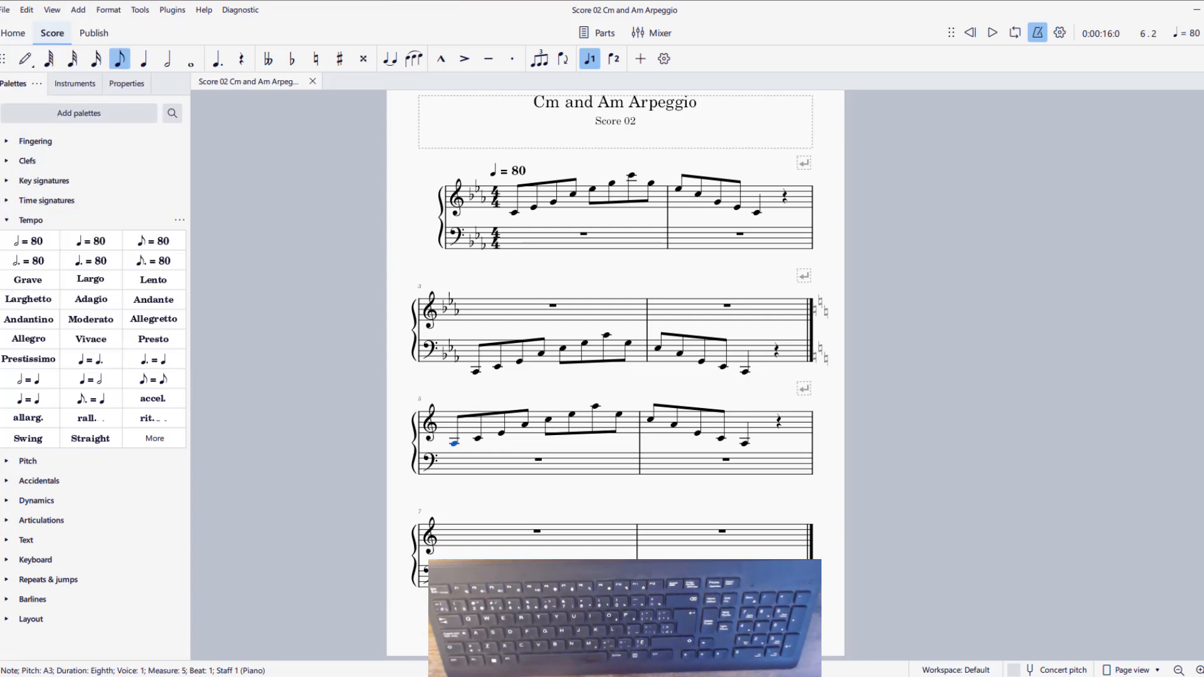
{"action": "left_click", "coordinate": [863, 642]}
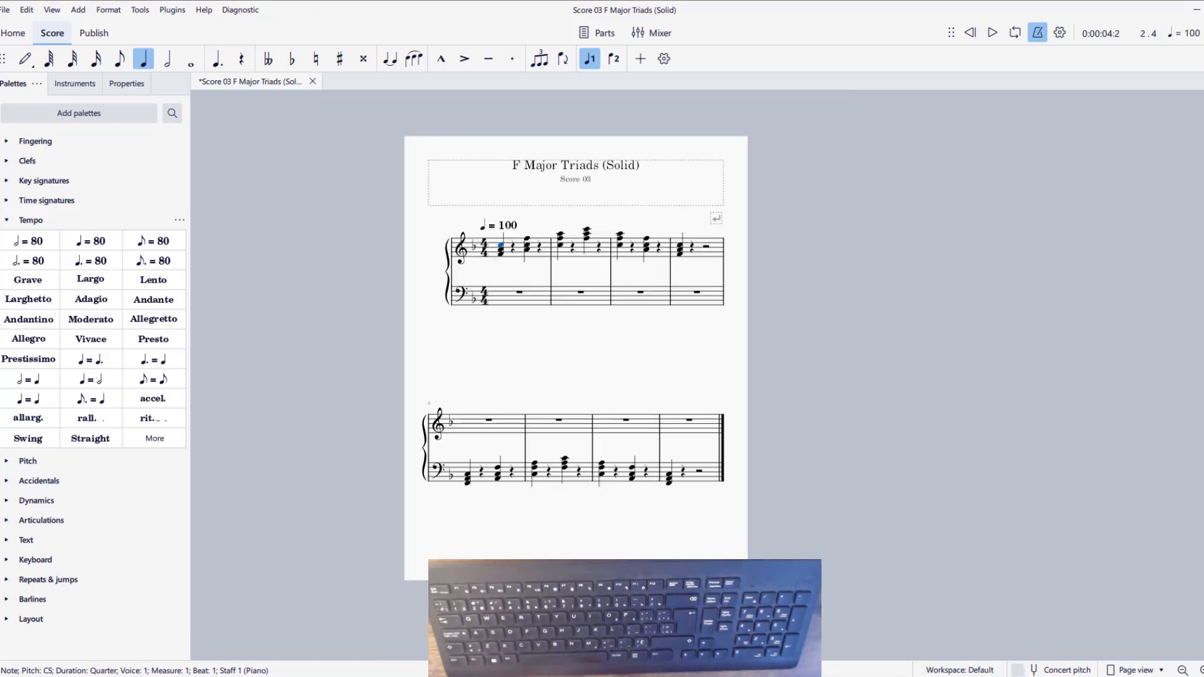